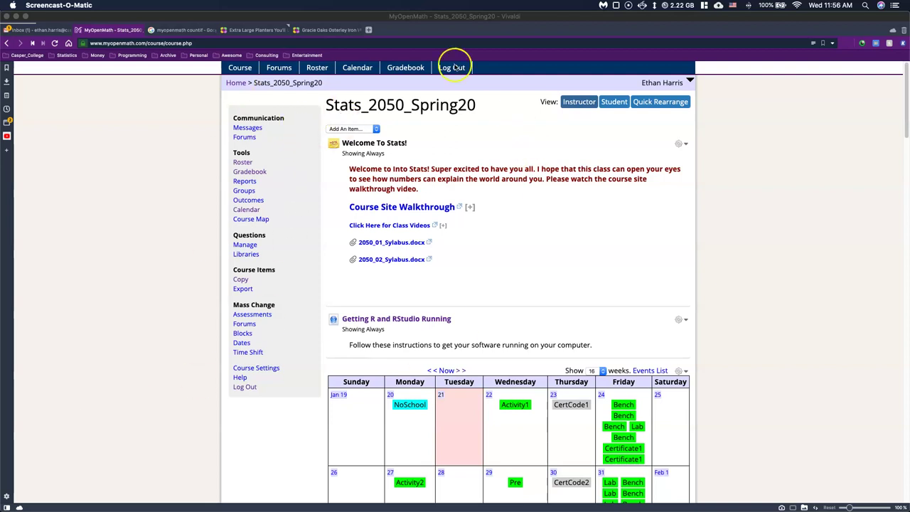
Step: Open the Getting R and RStudio Running instructions from the Stats_2050_Spring20 course page
click(382, 321)
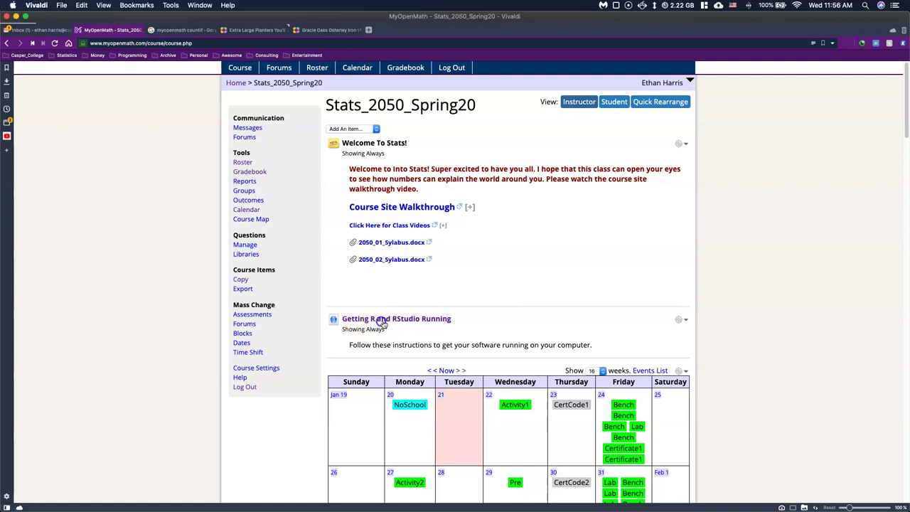
click(391, 321)
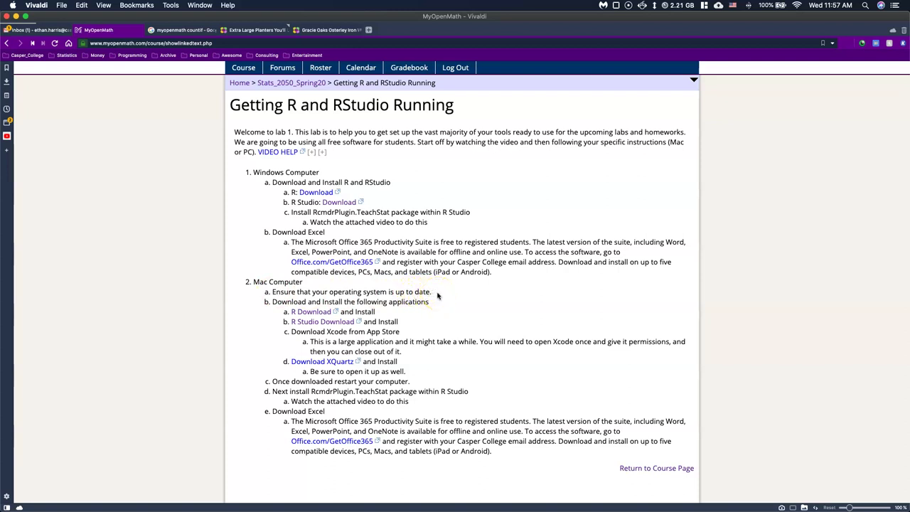
Step: Check the installed macOS version and the available software updates, and close the system information windows
click(13, 5)
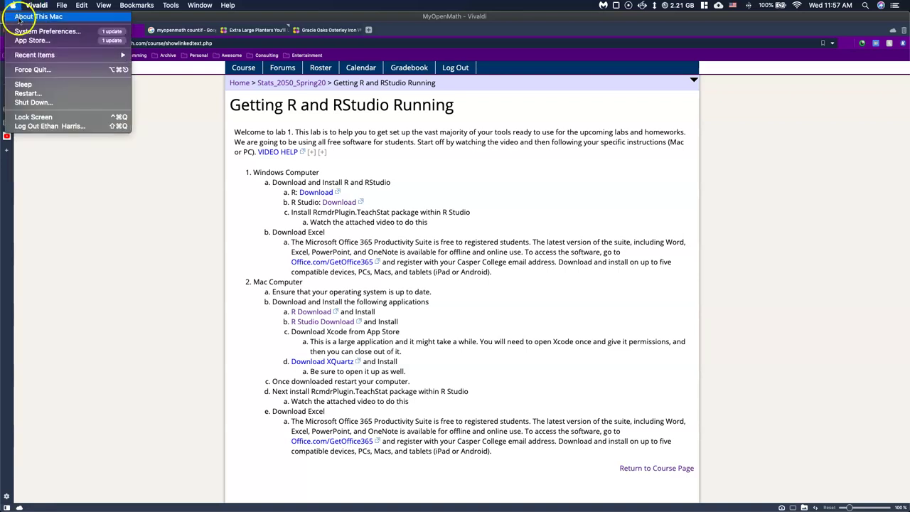
click(29, 17)
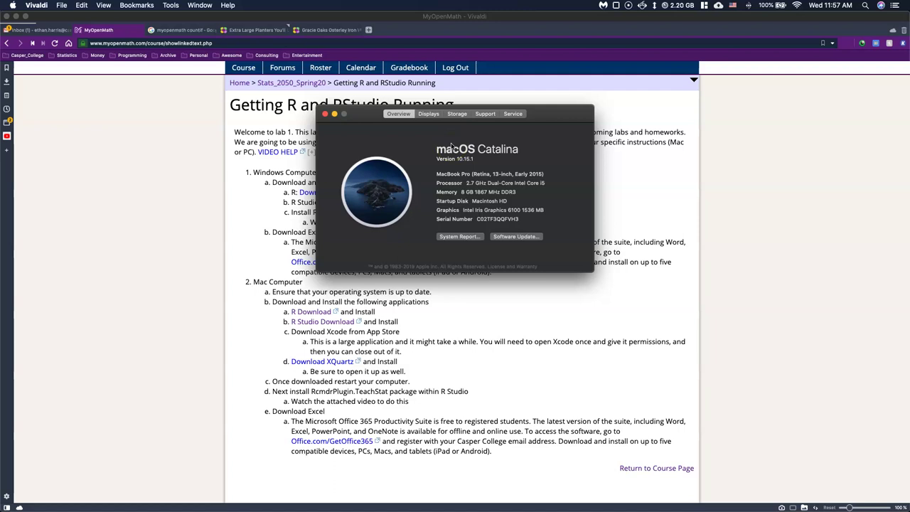
click(513, 237)
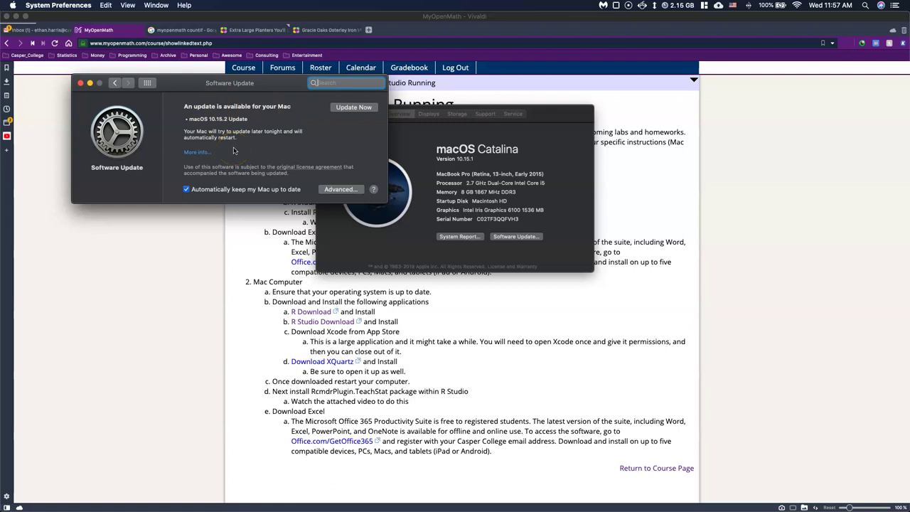
click(224, 127)
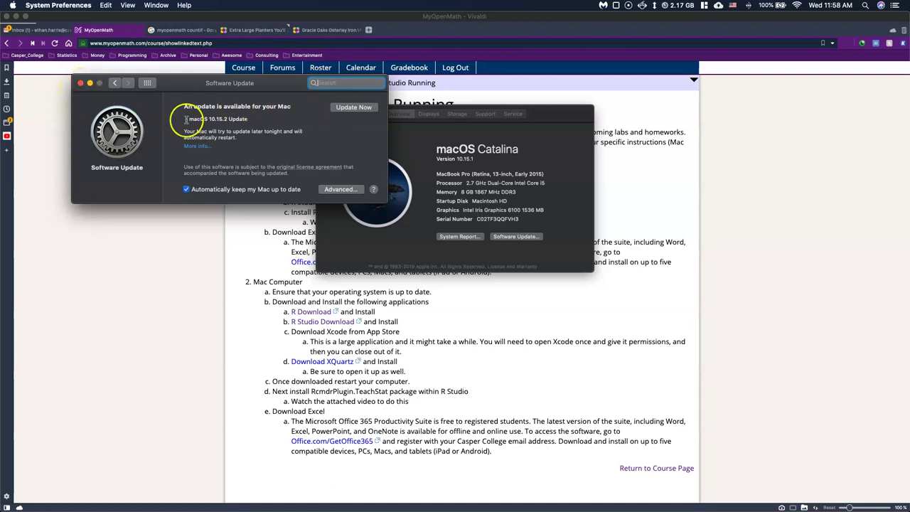
click(80, 82)
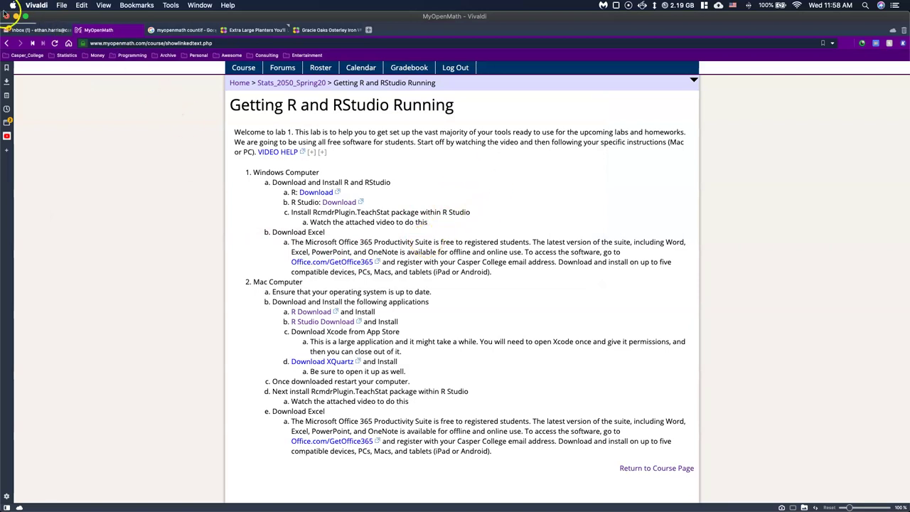
click(12, 5)
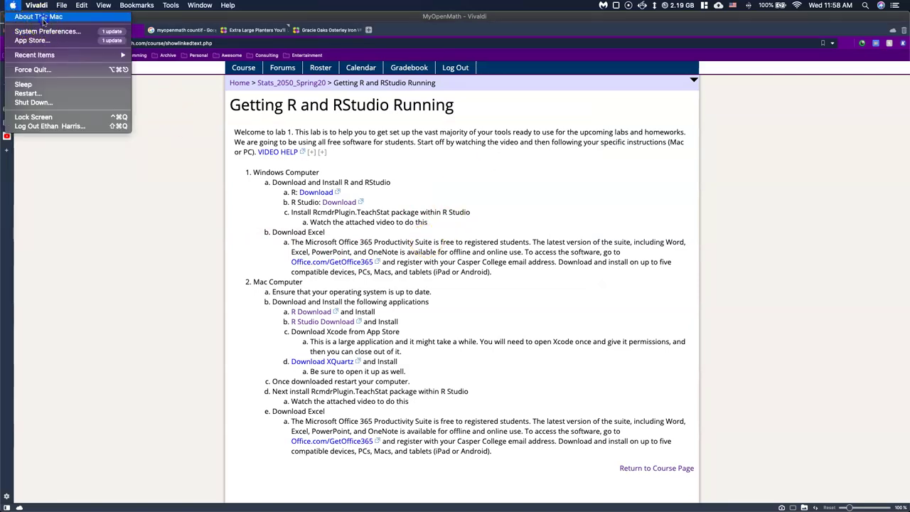
click(32, 15)
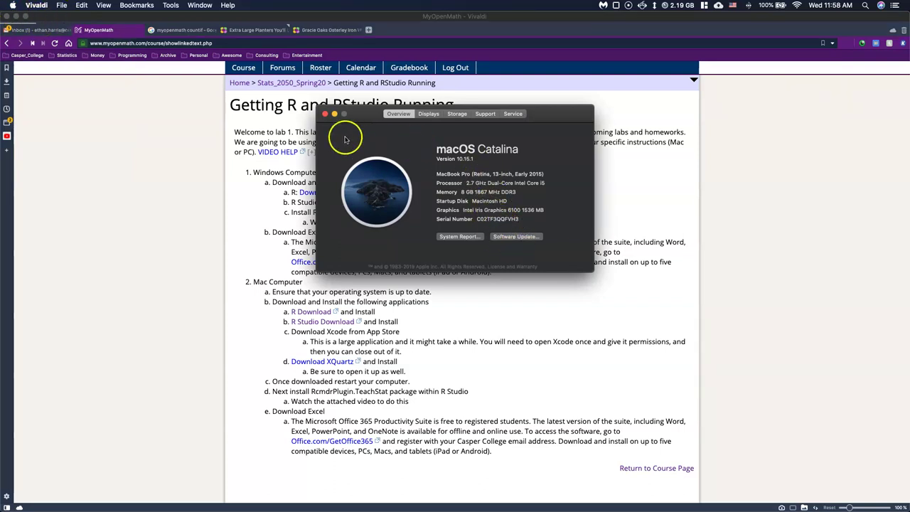
click(325, 114)
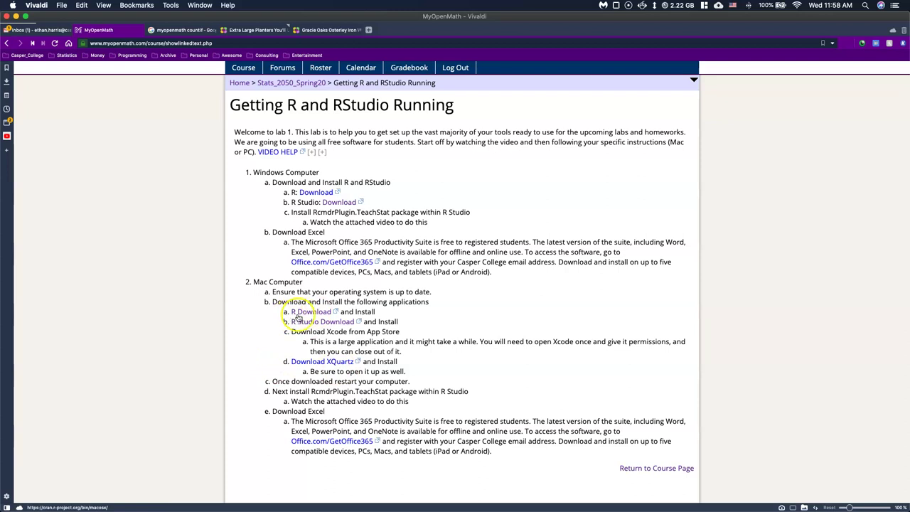
Step: Download R-3.6.2.pkg from the R for Mac OS X page linked in the Mac instructions and check the download's progress
click(304, 313)
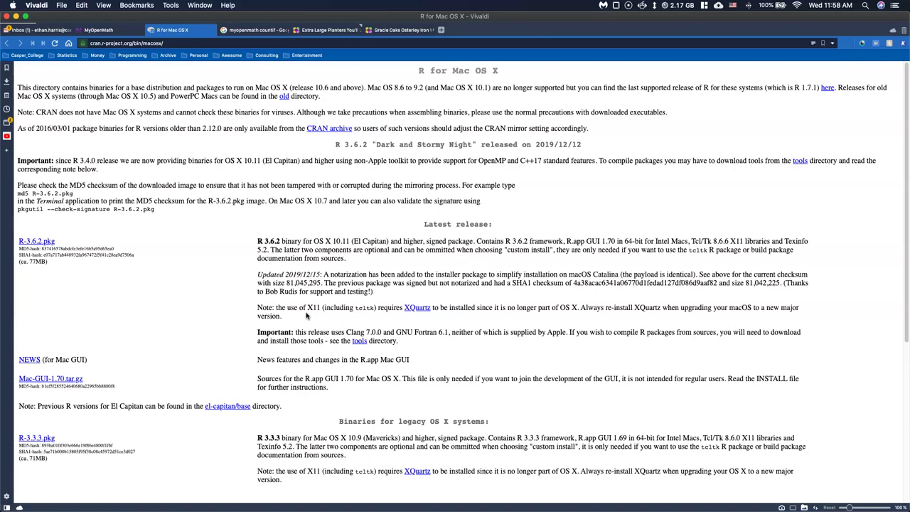
click(36, 244)
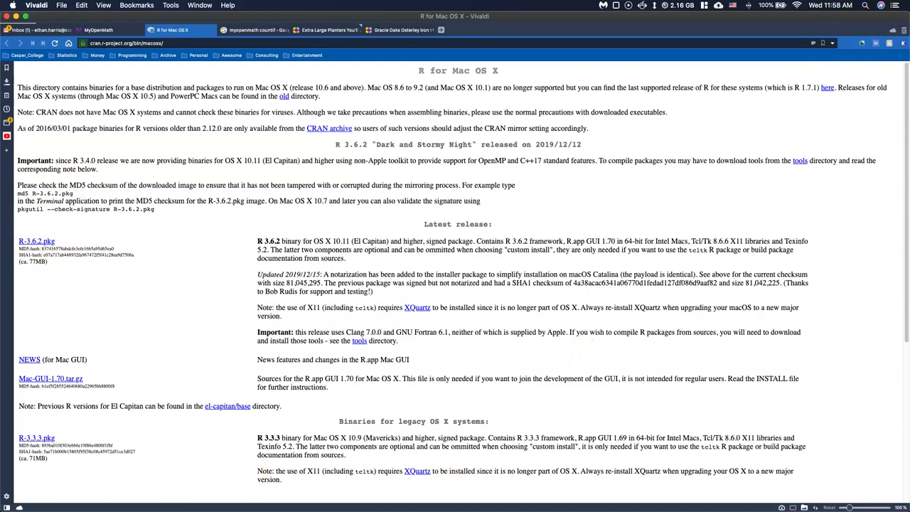
click(6, 82)
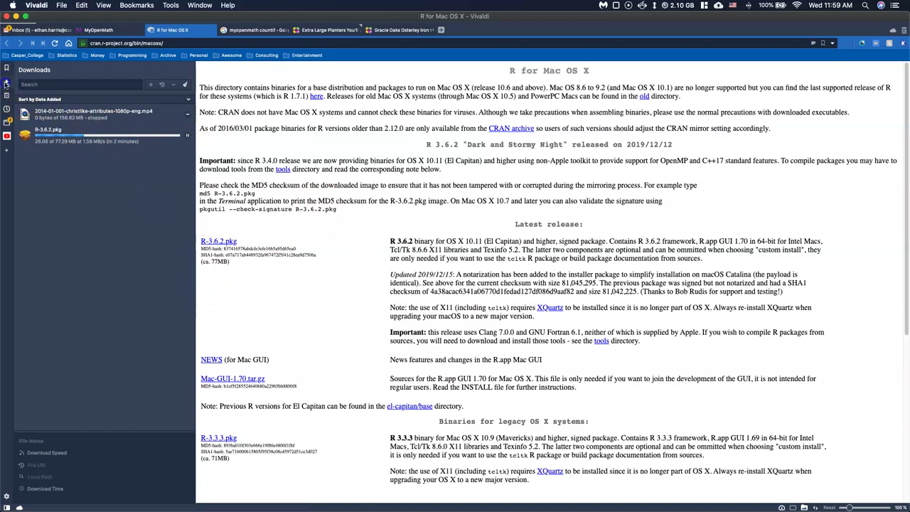
click(6, 82)
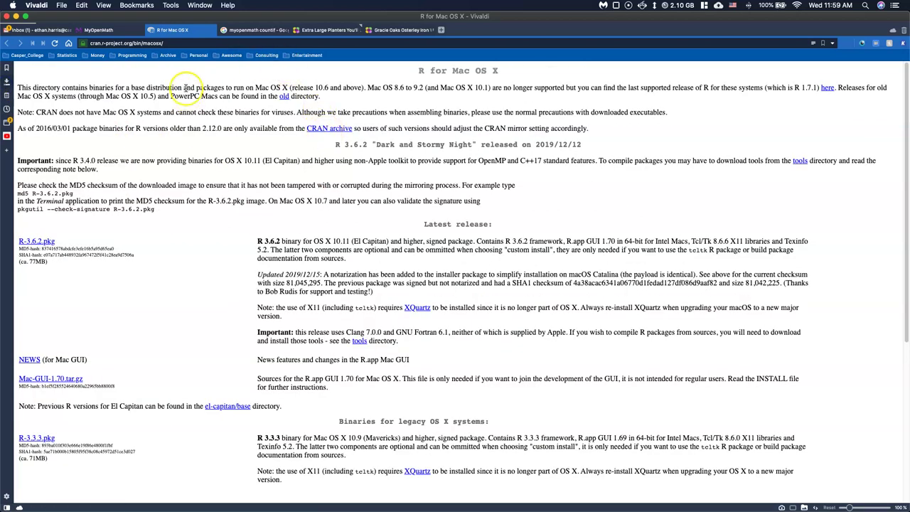
Step: Download the macOS installer RStudio-1.2.5033.dmg from the RStudio page linked in the Mac instructions and check its download progress
click(105, 31)
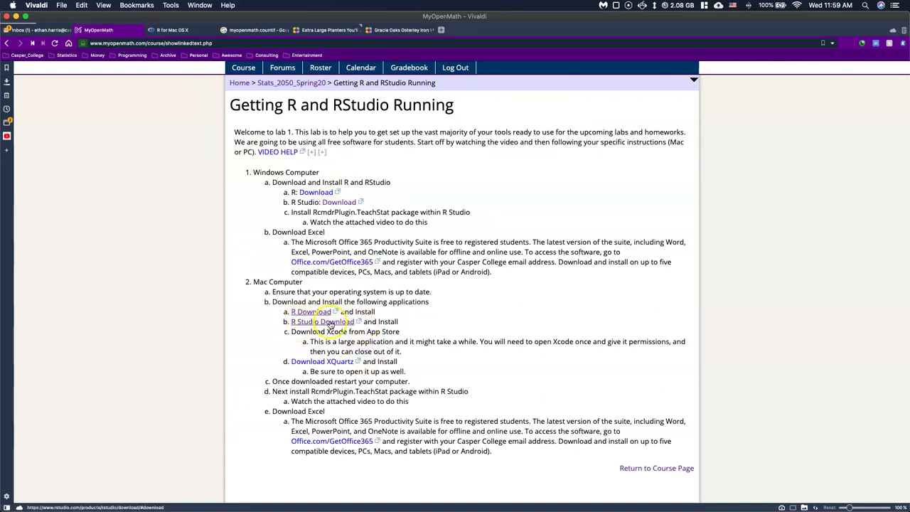
click(329, 322)
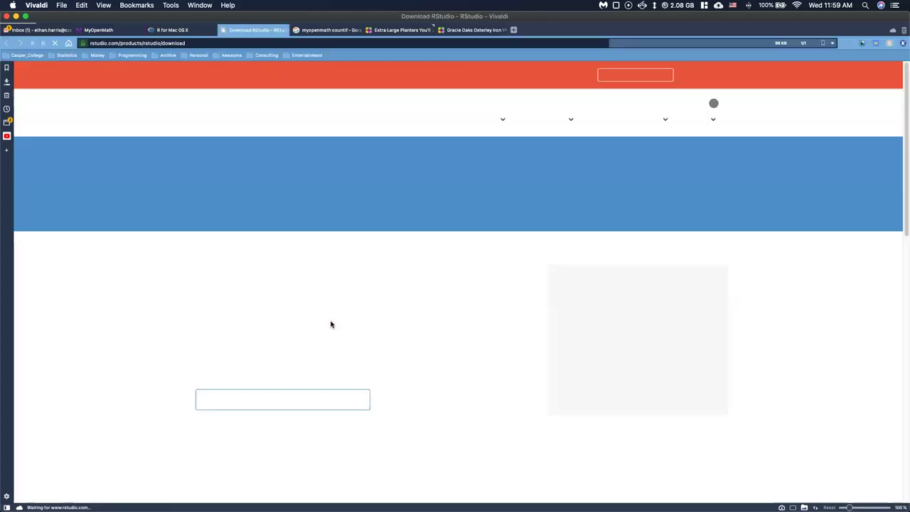
scroll(230, 302, up, 5)
scroll(377, 317, up, 10)
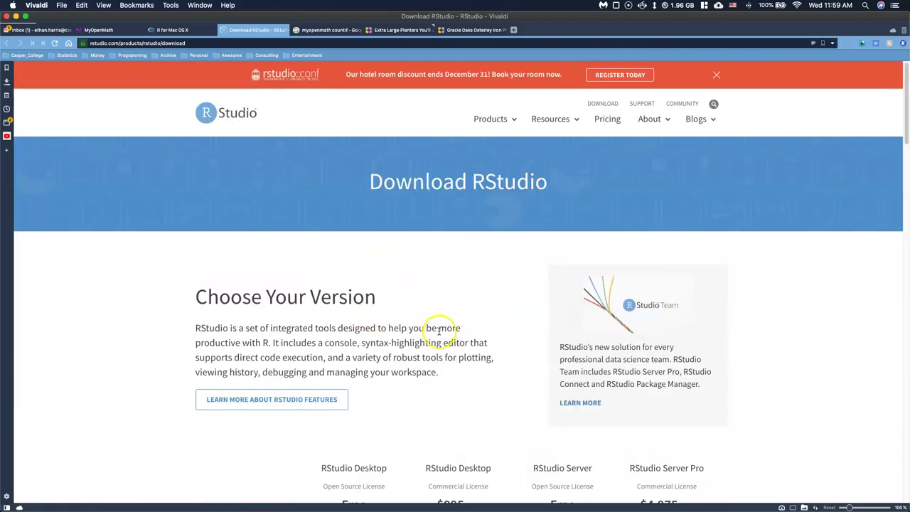
scroll(439, 331, down, 5)
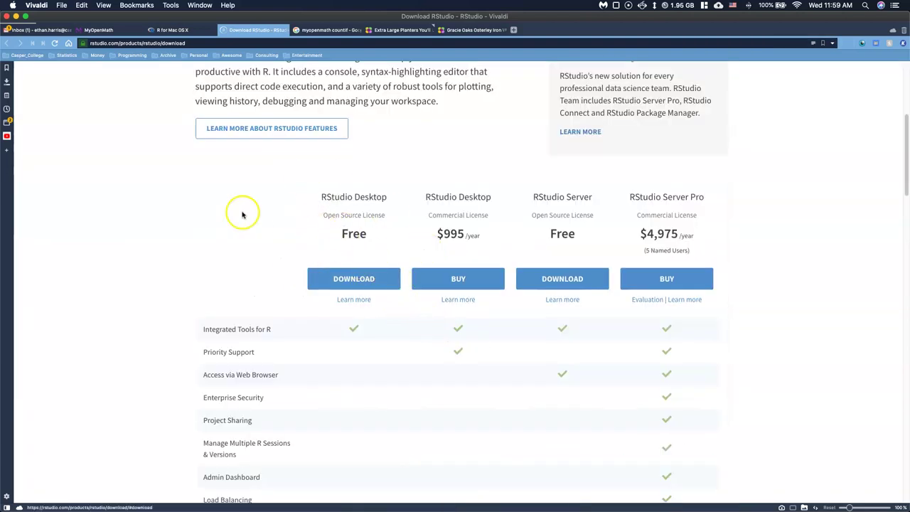
scroll(278, 252, down, 15)
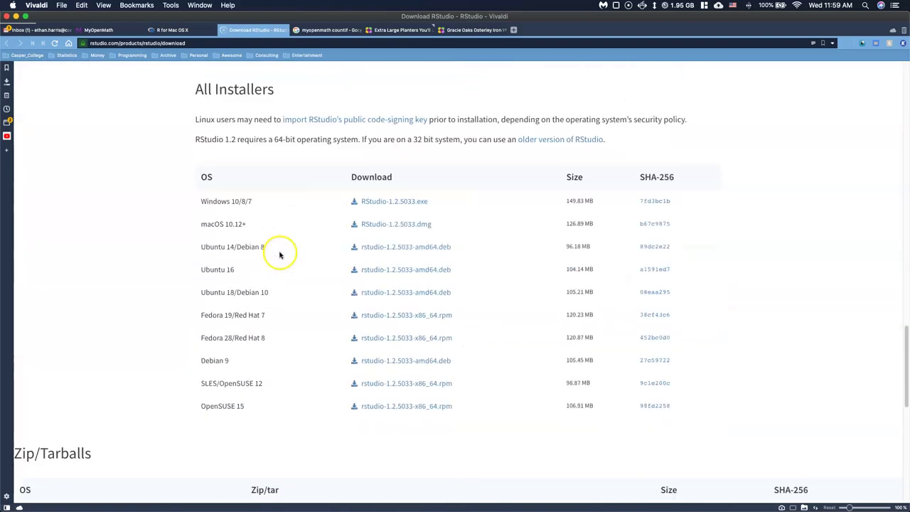
scroll(280, 255, down, 5)
scroll(280, 253, up, 2)
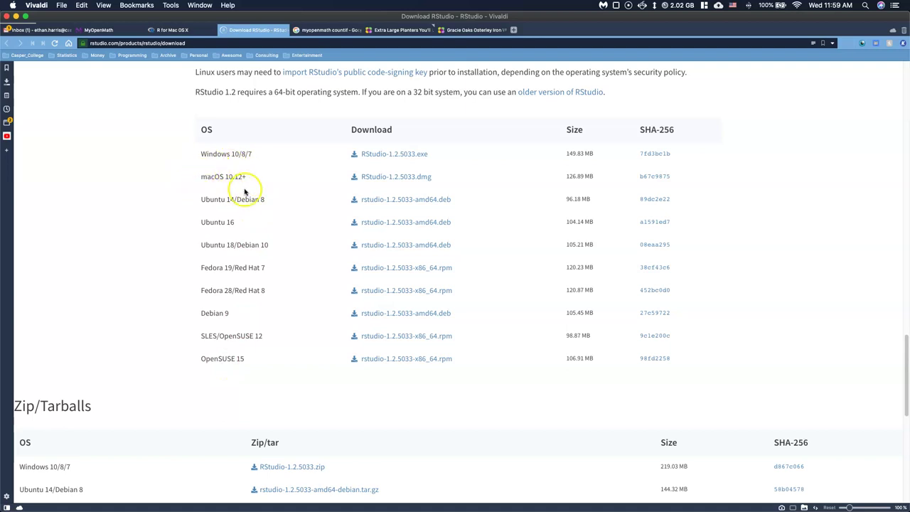
click(411, 178)
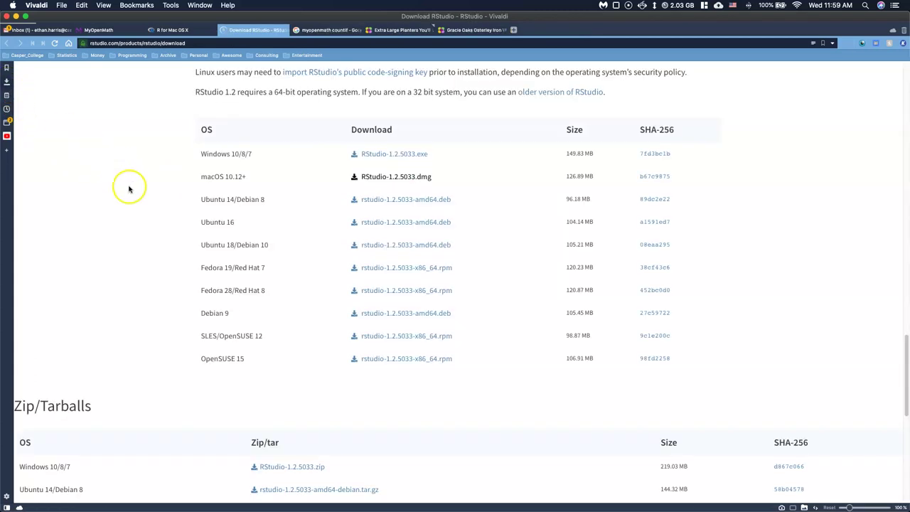
click(7, 83)
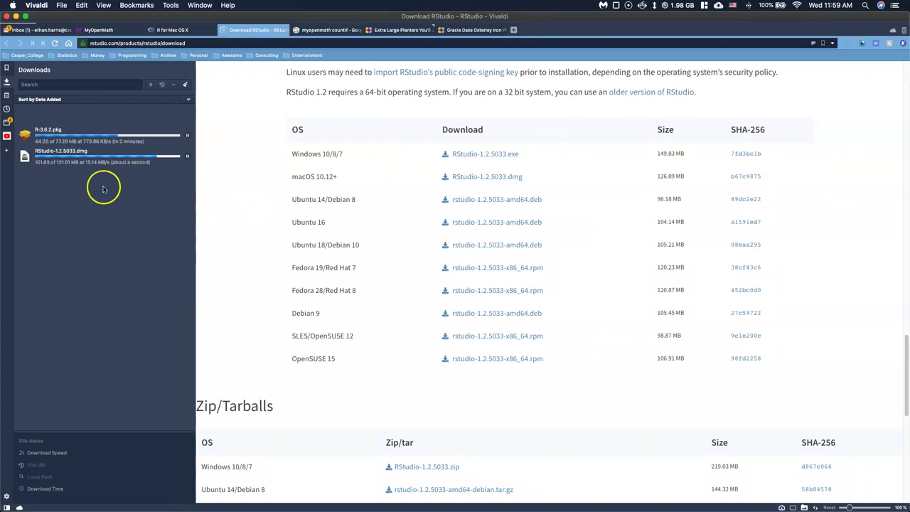
click(7, 83)
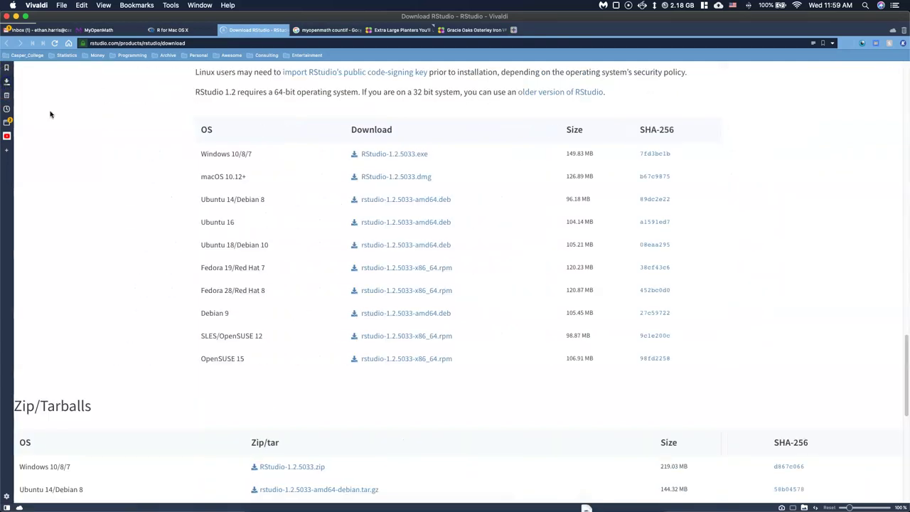
Step: Return to the course's Mac instructions for Xcode and switch to the App Store
click(181, 30)
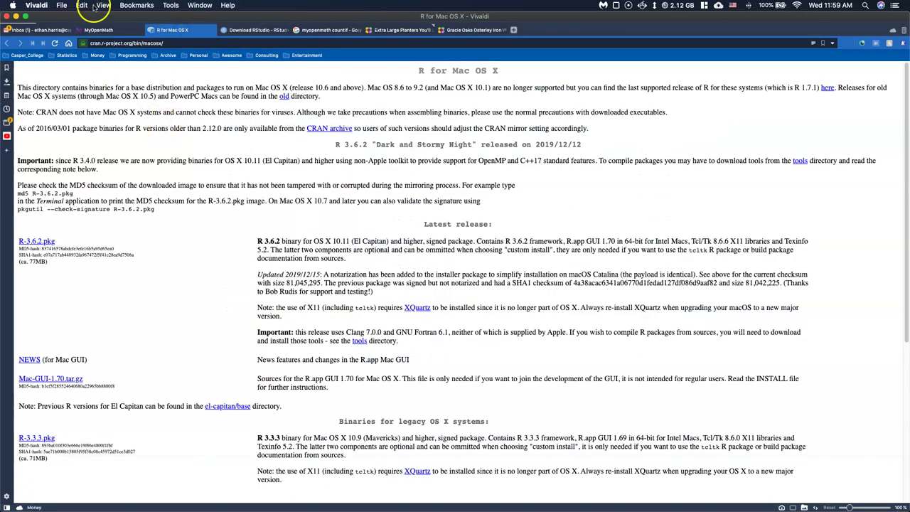
click(102, 30)
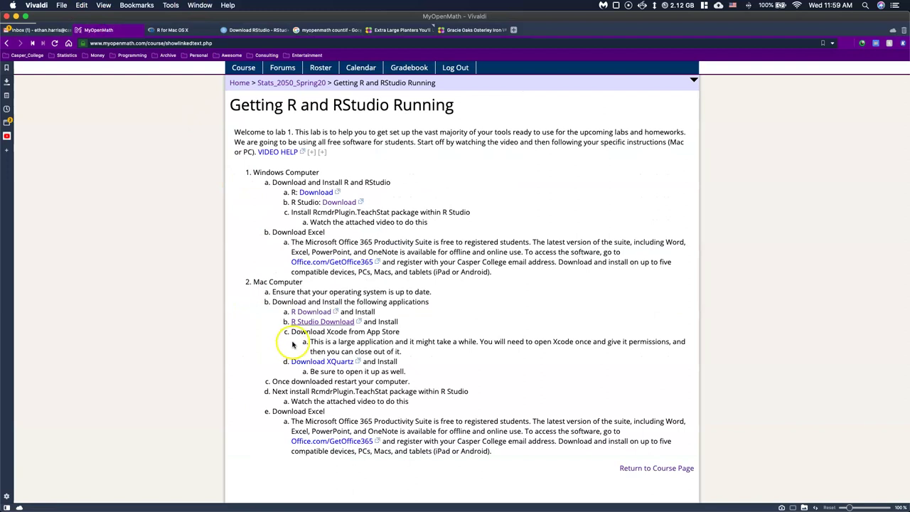
click(335, 331)
click(363, 346)
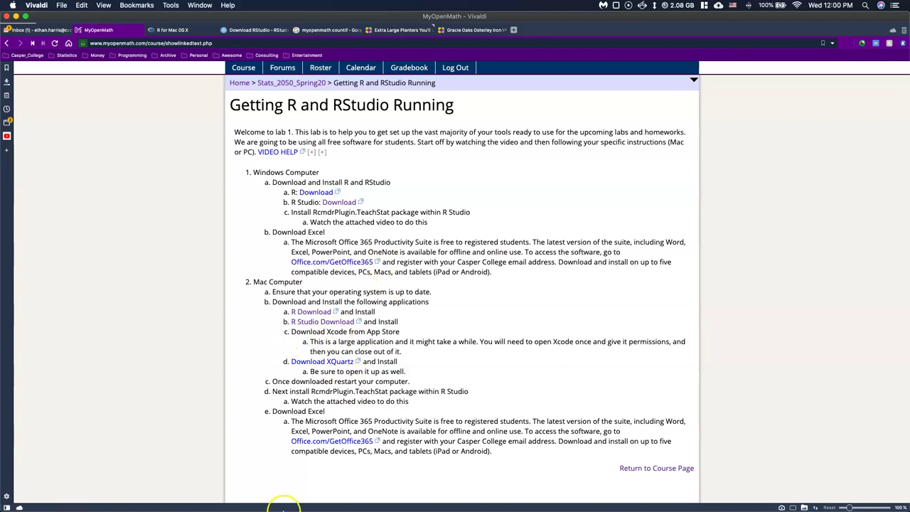
mouse_move(287, 501)
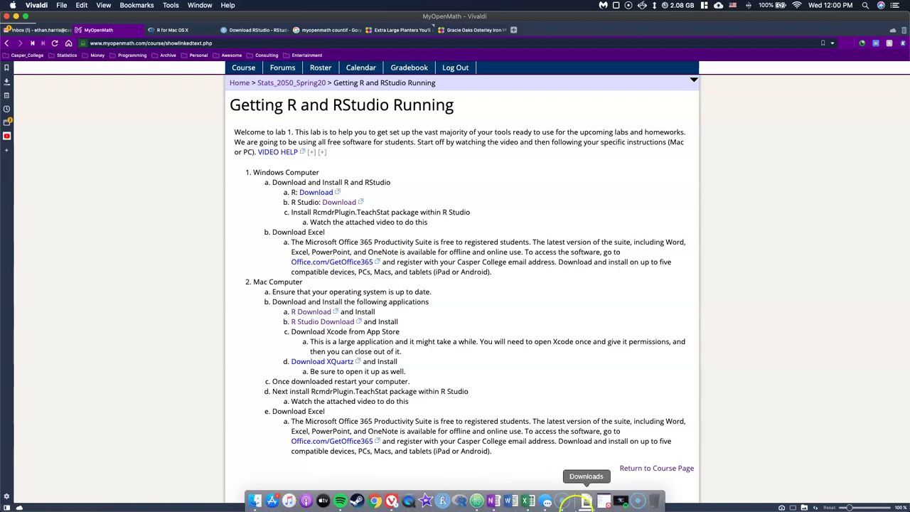
click(286, 500)
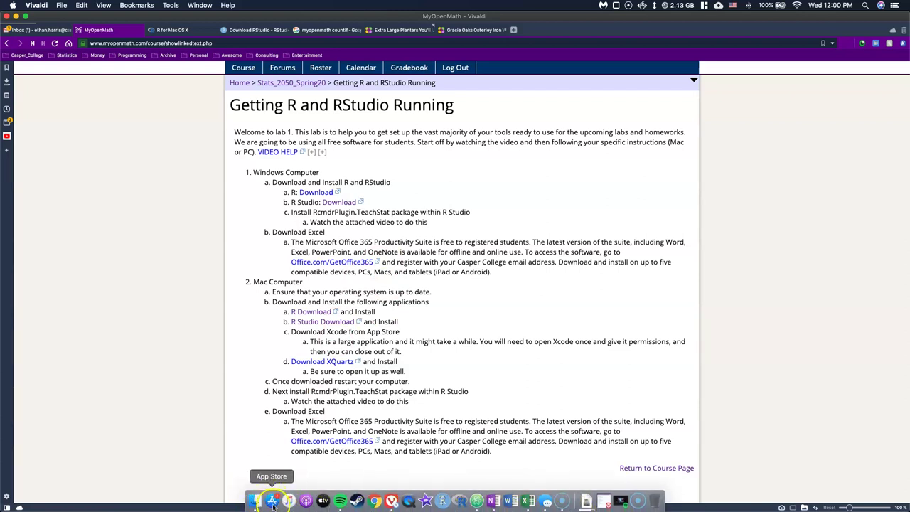
mouse_move(256, 506)
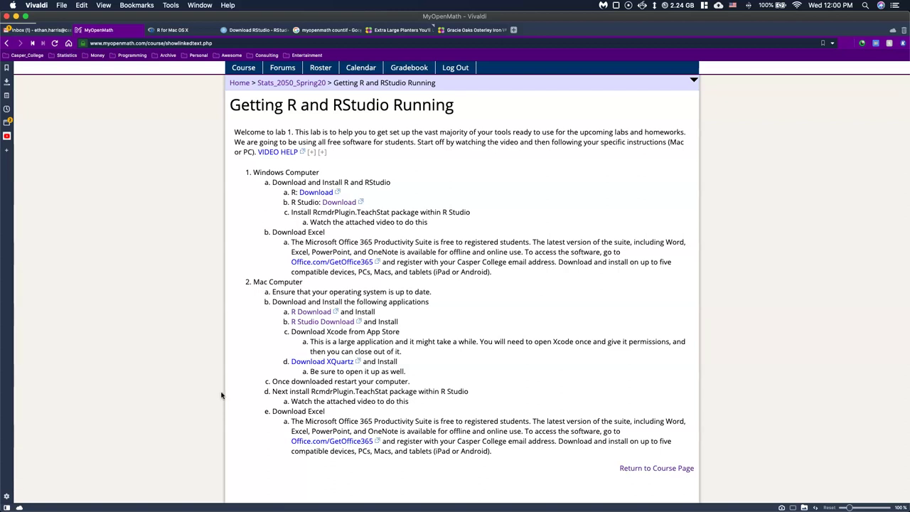
key(F4)
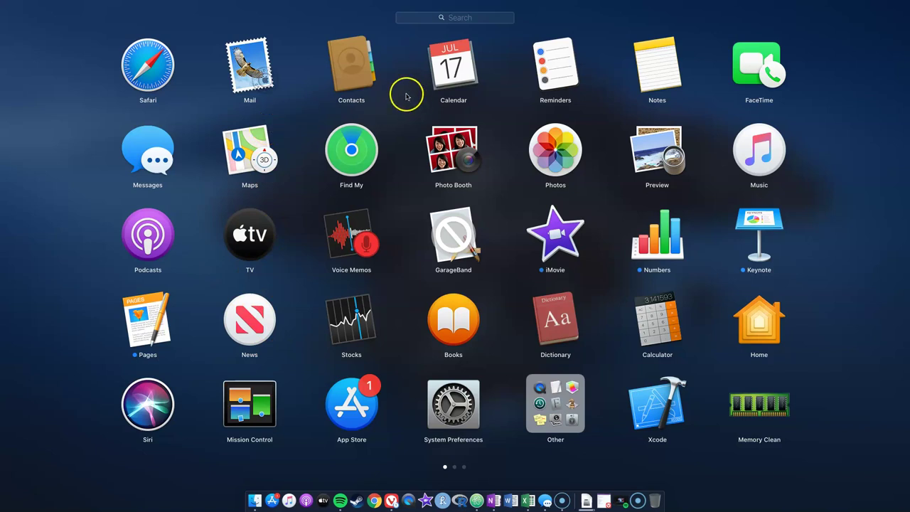
click(348, 410)
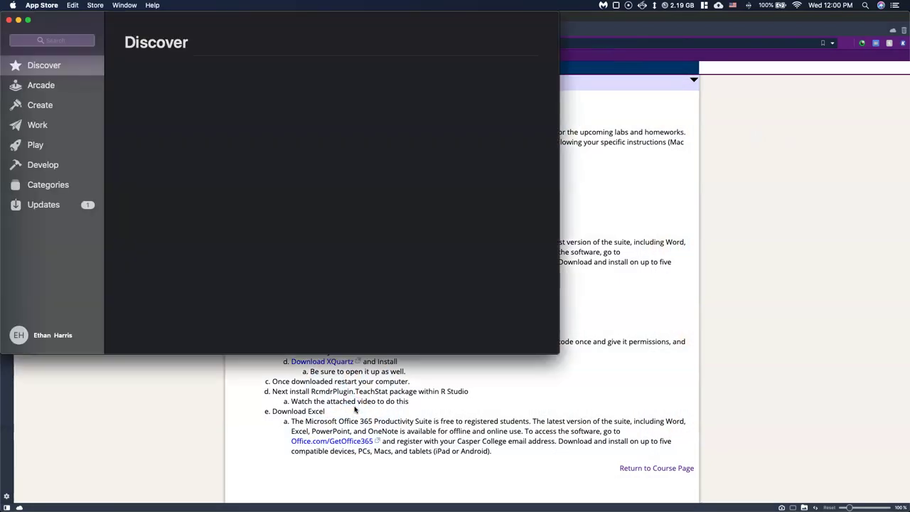
click(188, 135)
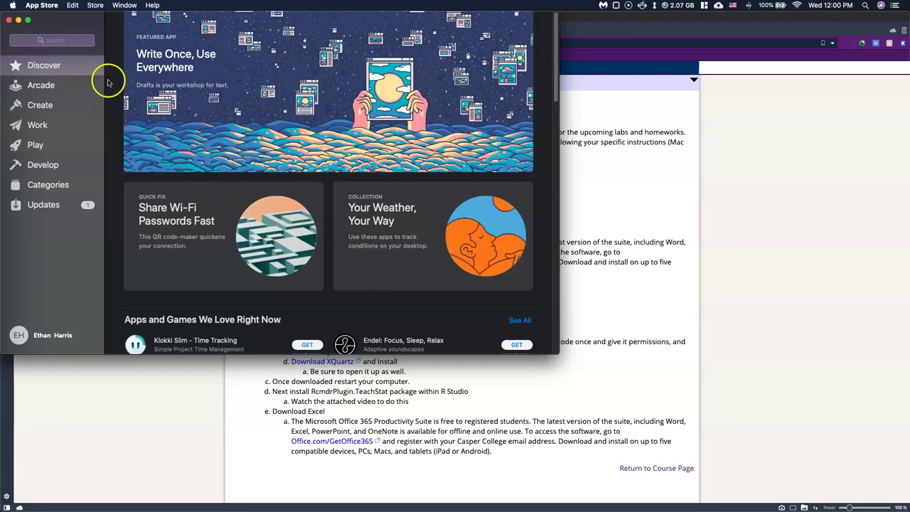
Step: Search the App Store for "xcode" and try to update the Xcode app
click(59, 40)
text(xcode)
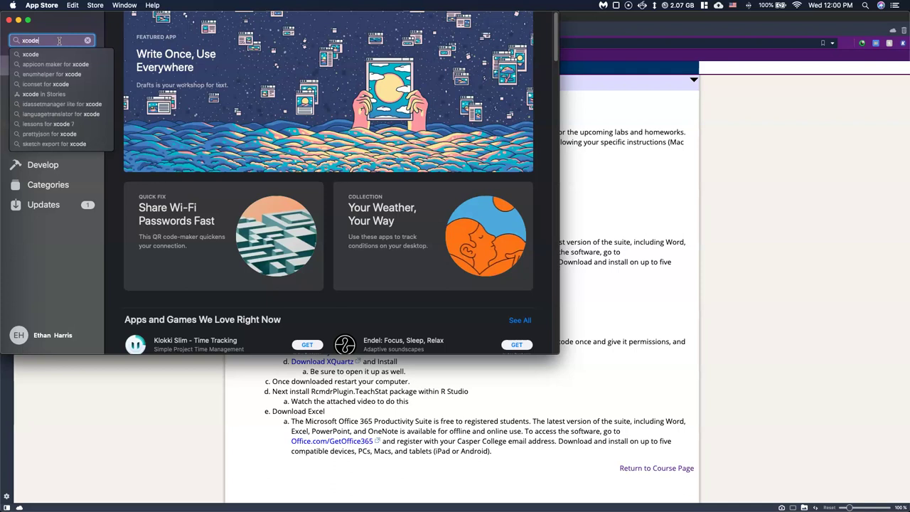
key(Return)
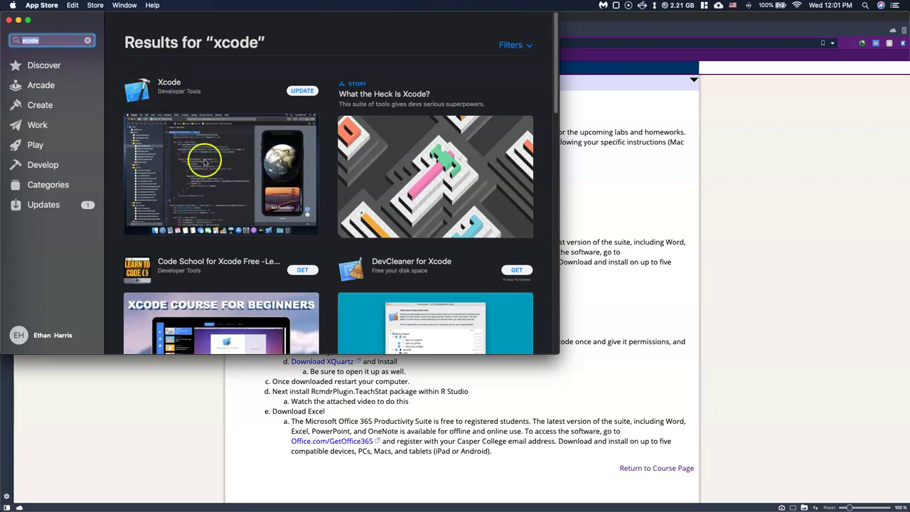
click(301, 91)
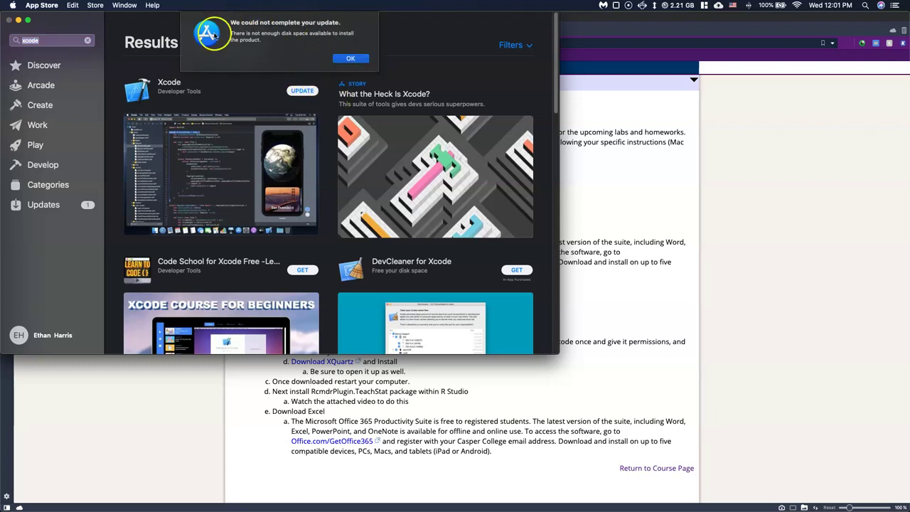
Step: Dismiss the update alert, close the App Store, and open the XQuartz download page linked in the Mac instructions
click(351, 59)
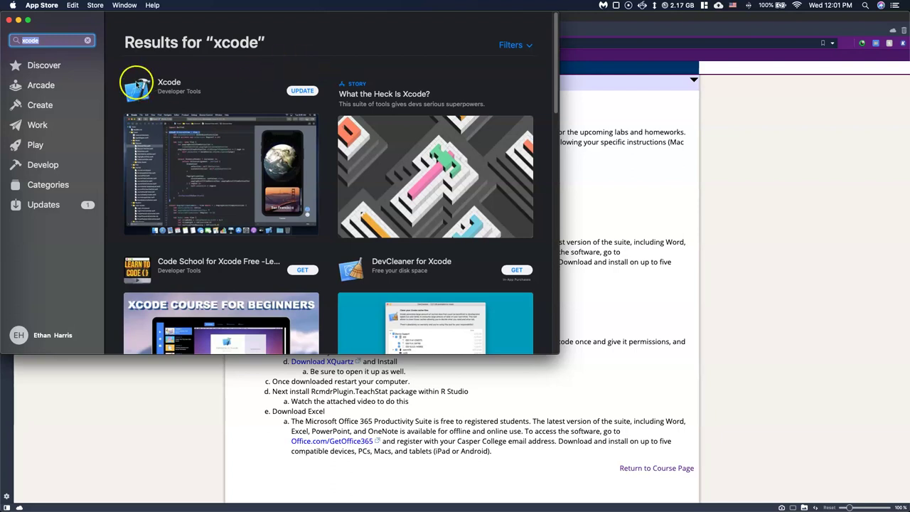
click(9, 20)
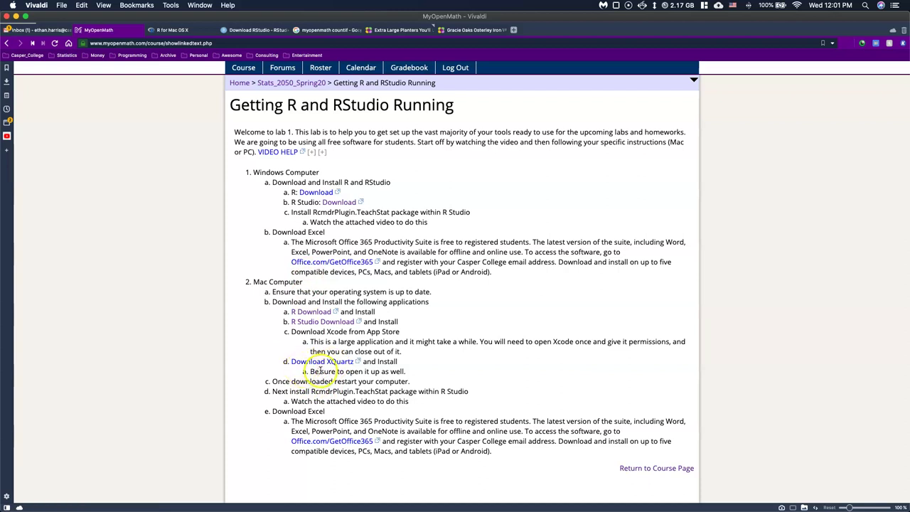
click(335, 366)
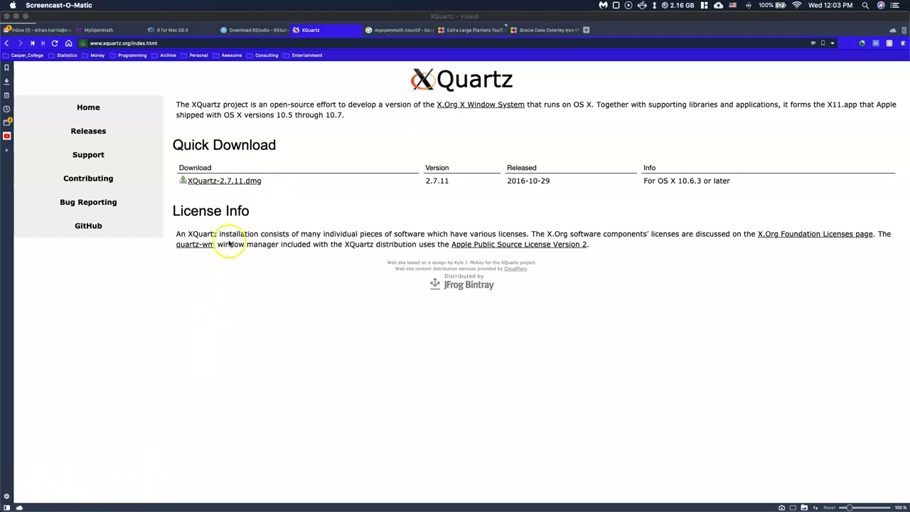
Step: Download XQuartz-2.7.11.dmg, check the download's progress, and return to the course's Mac instructions
click(208, 183)
click(208, 182)
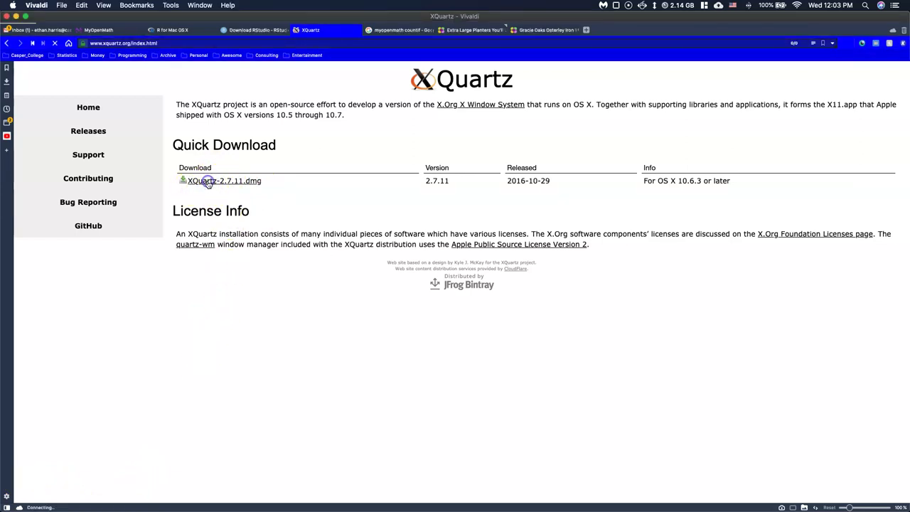
click(6, 81)
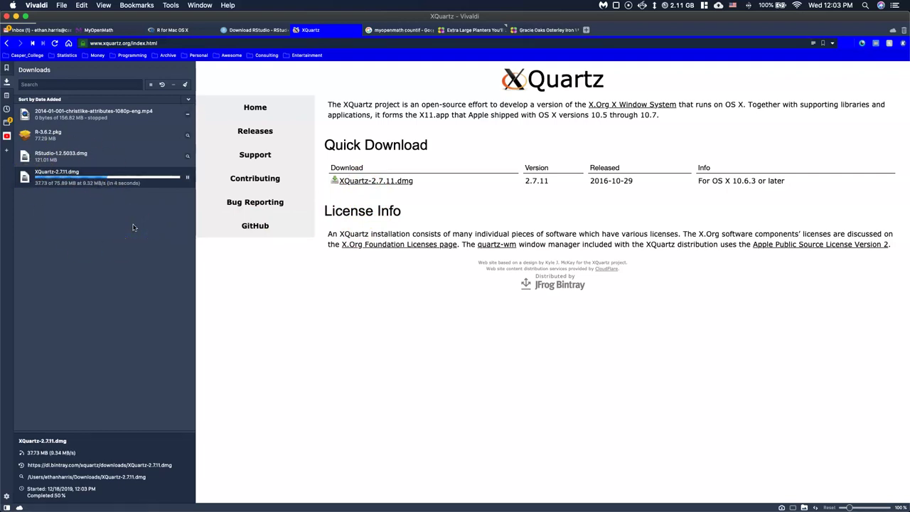
click(97, 32)
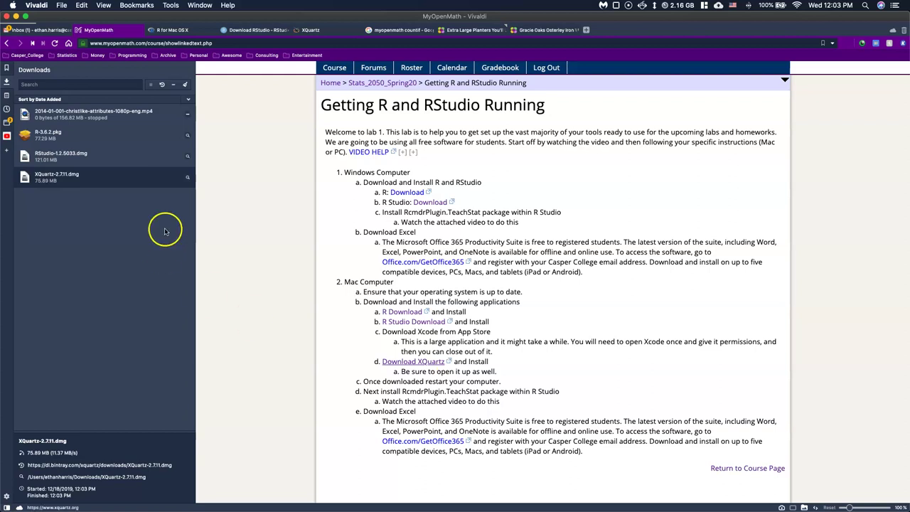
Step: Open the downloaded R-3.6.2.pkg and go through its installer up to agreeing to the software license
click(52, 136)
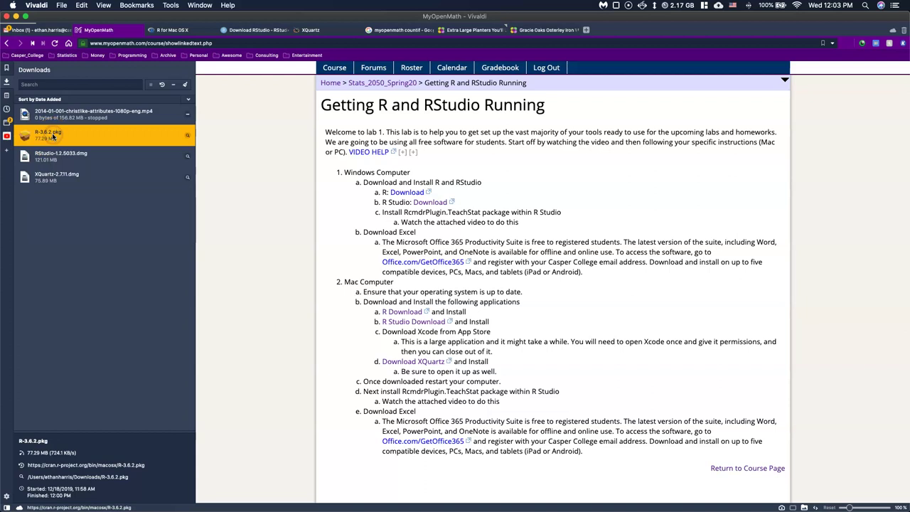
double_click(52, 136)
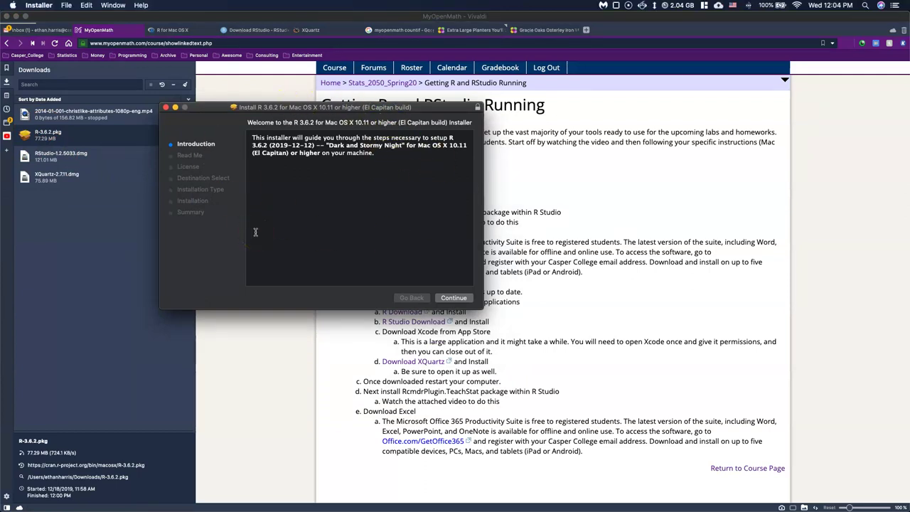
click(446, 298)
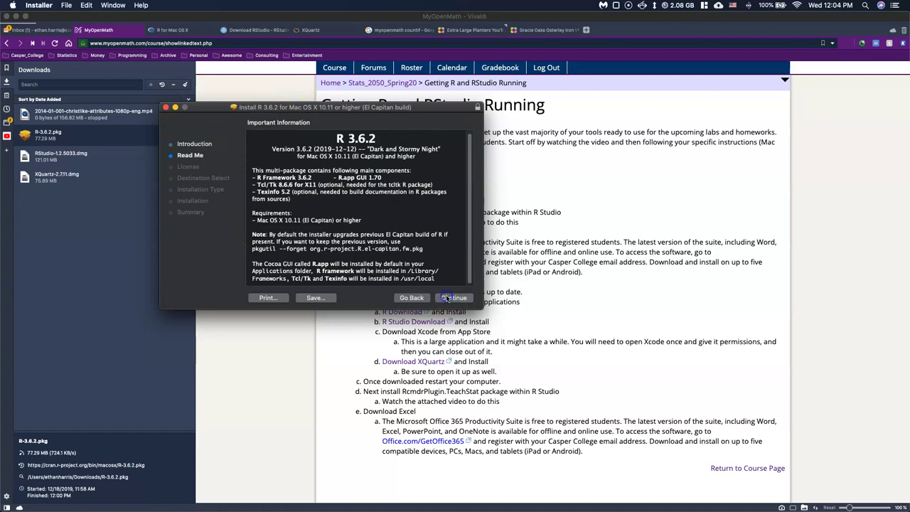
click(446, 299)
click(447, 299)
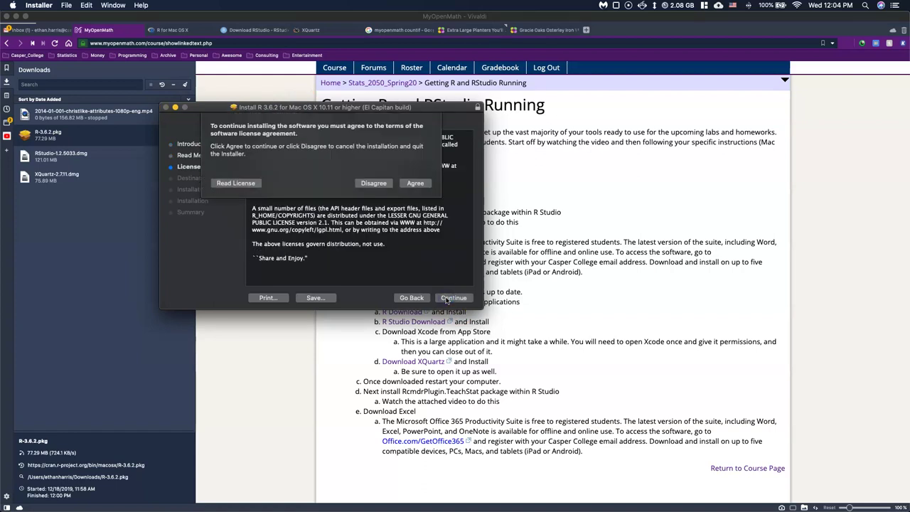
click(415, 183)
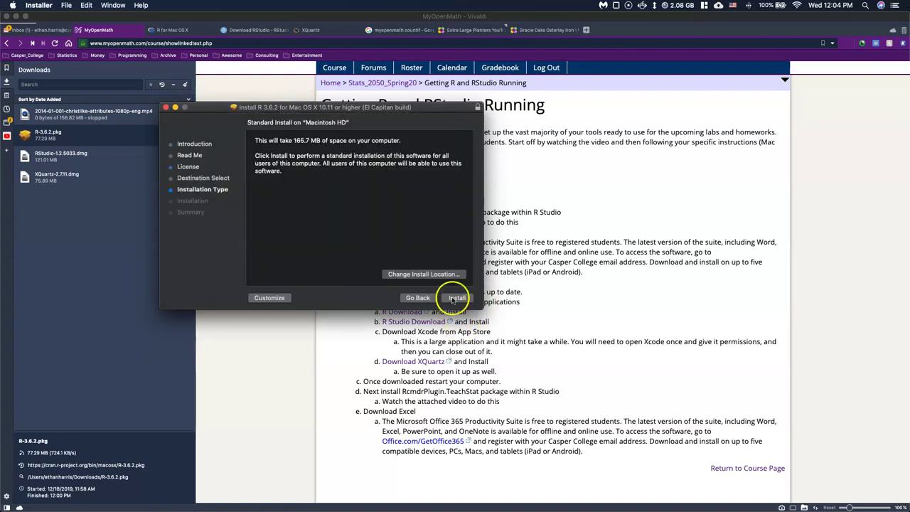
Step: Run the standard R 3.6.2 installation with the account password and move the finished installer to the Trash
click(456, 297)
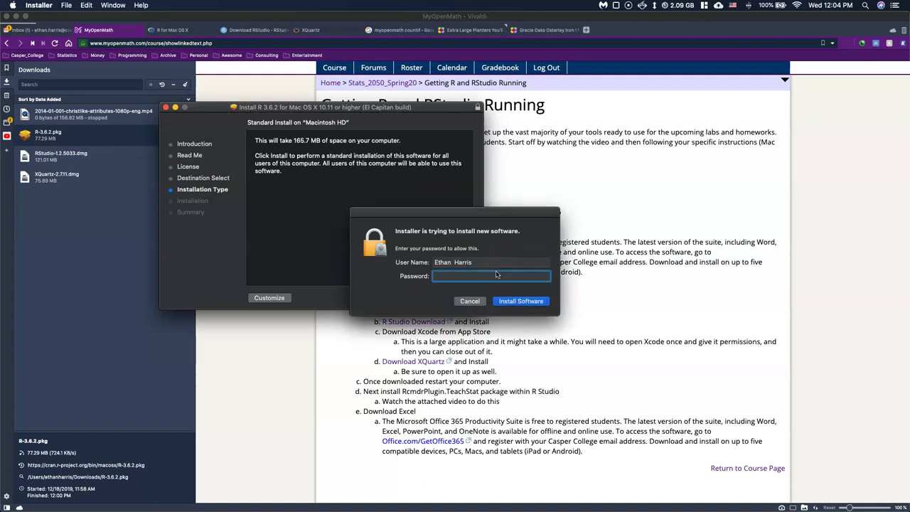
key(Return)
click(487, 263)
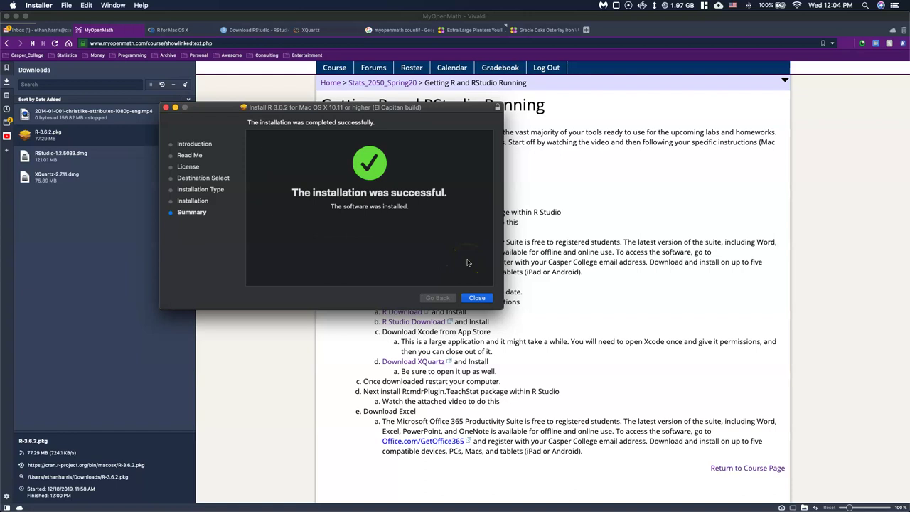
click(475, 298)
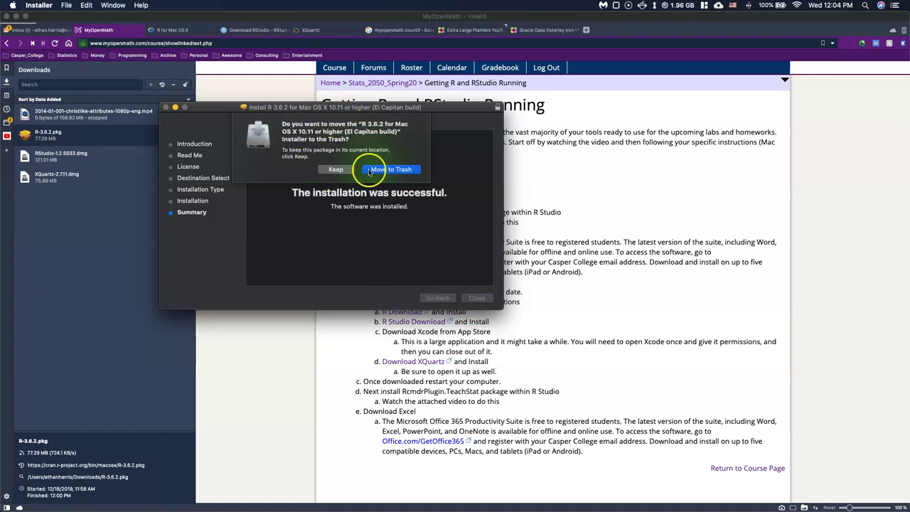
click(396, 170)
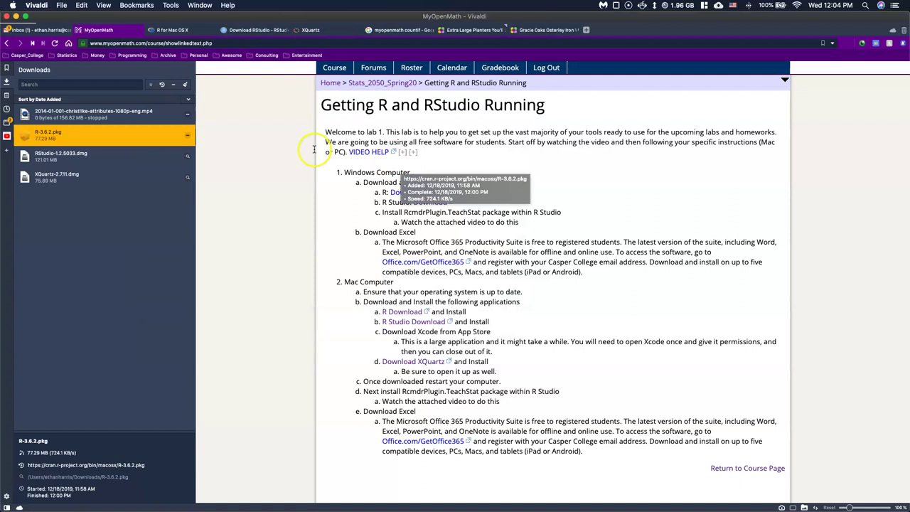
Step: Open the downloaded RStudio-1.2.5033.dmg, copy RStudio into the Applications folder, and close the disk image window
click(46, 157)
double_click(46, 157)
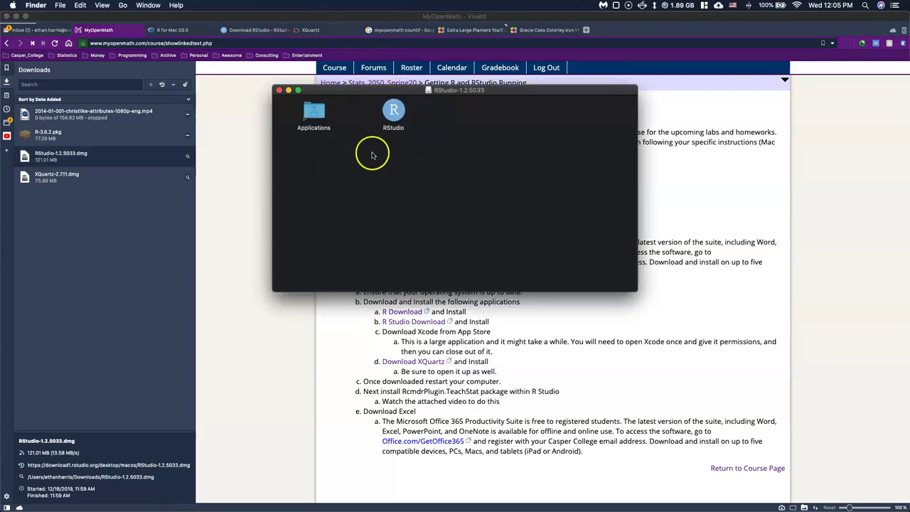
click(394, 111)
drag(393, 111, 510, 357)
click(391, 110)
drag(390, 110, 313, 112)
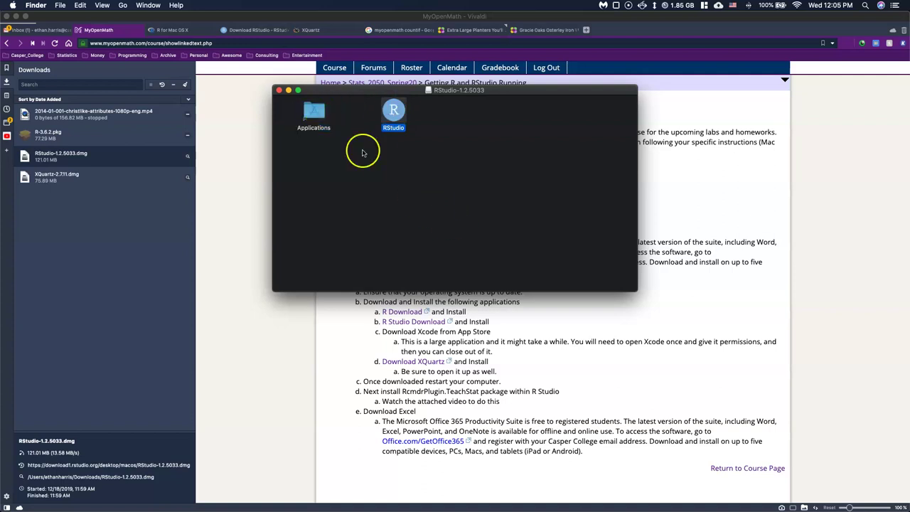
double_click(334, 126)
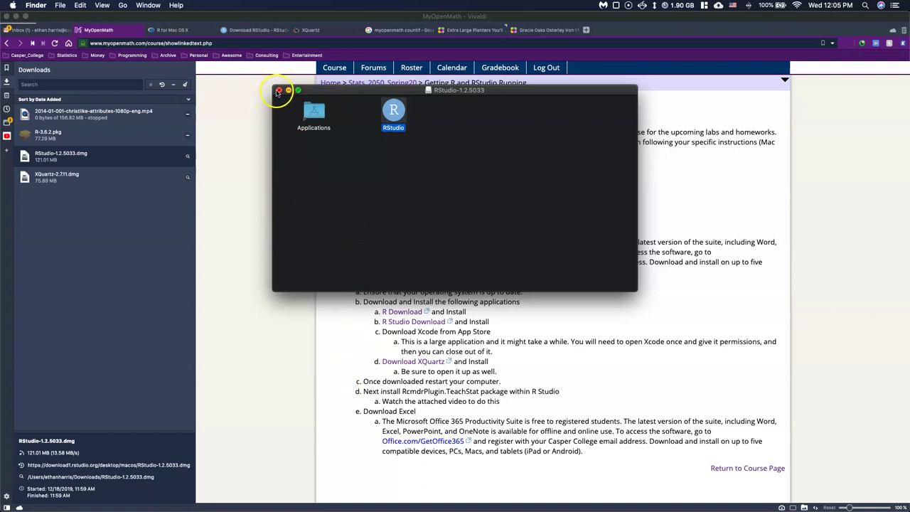
click(279, 92)
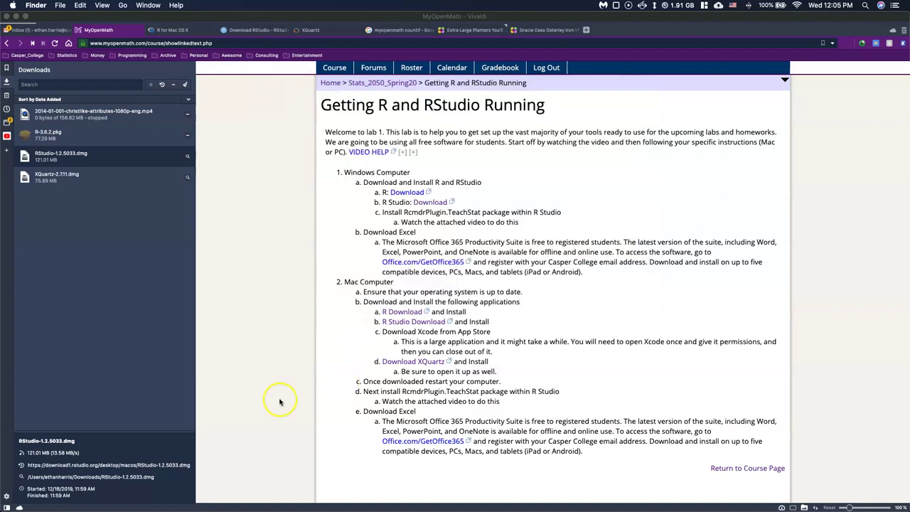
Step: Look for R and RStudio in the Applications folder in Finder and return to the course page in the browser
mouse_move(289, 500)
click(253, 501)
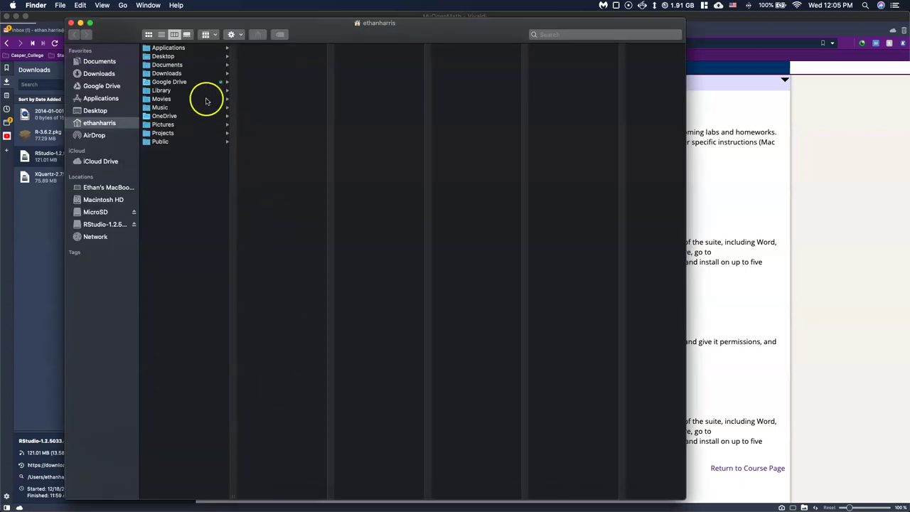
click(168, 47)
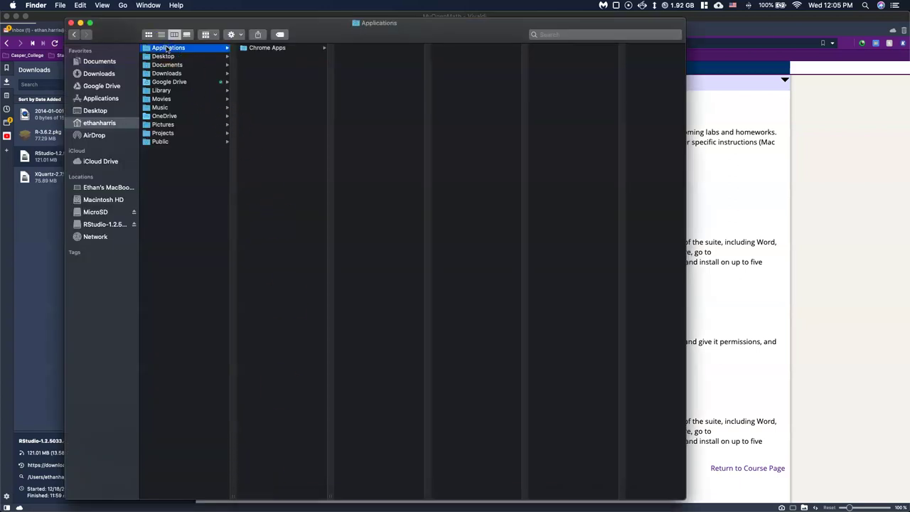
click(97, 100)
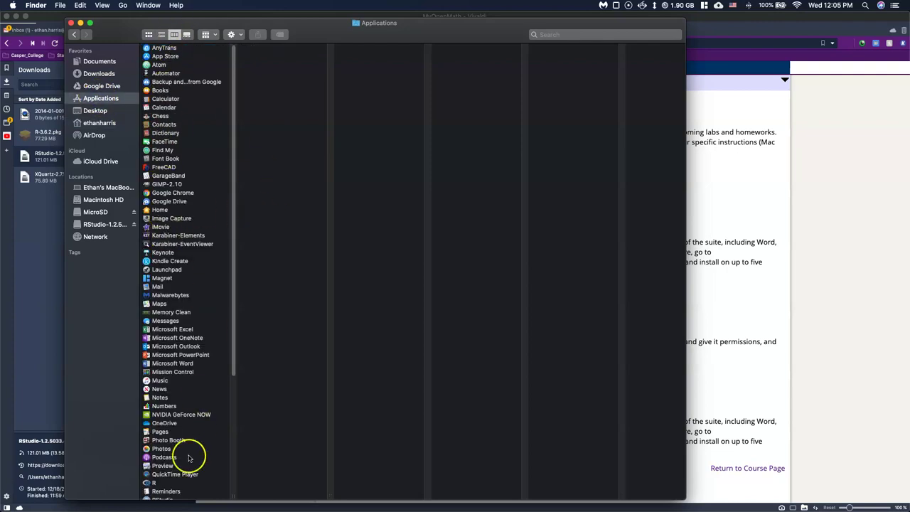
scroll(191, 228, down, 5)
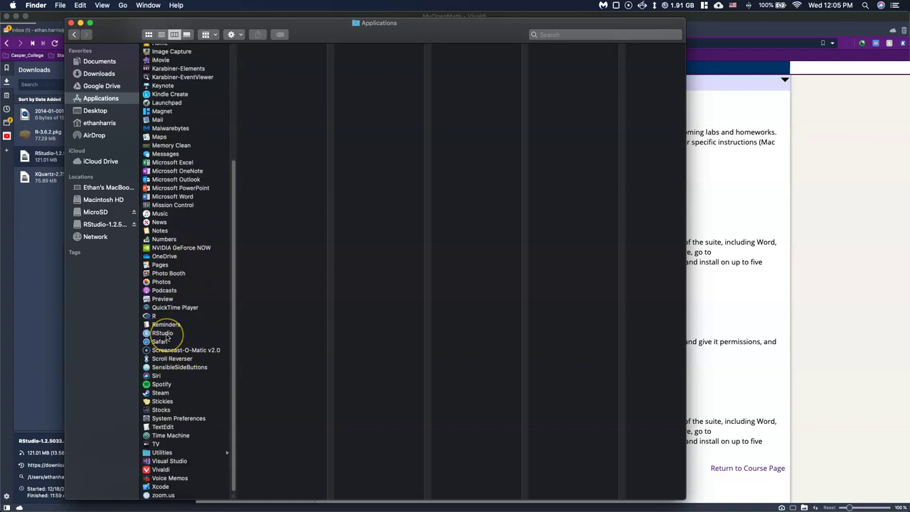
click(701, 170)
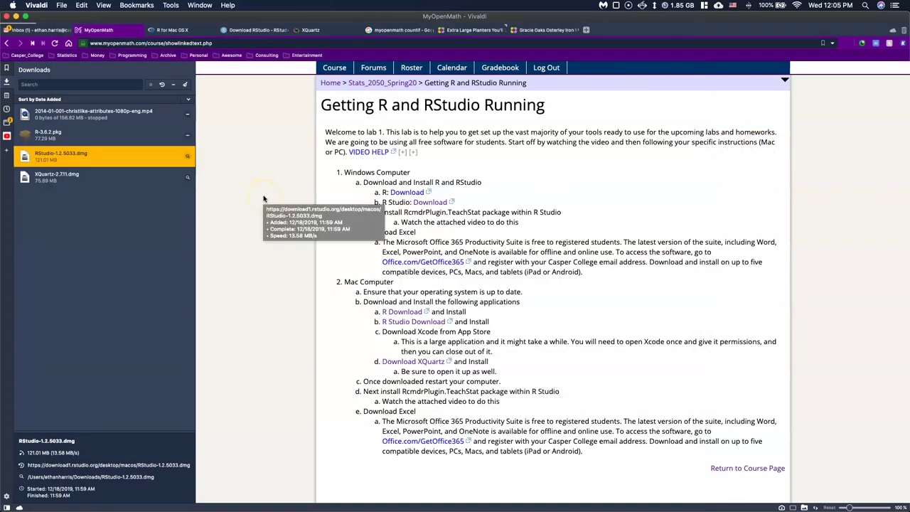
Step: Open XQuartz.pkg from the downloaded XQuartz-2.7.11.dmg and agree to the installer's software license
click(62, 178)
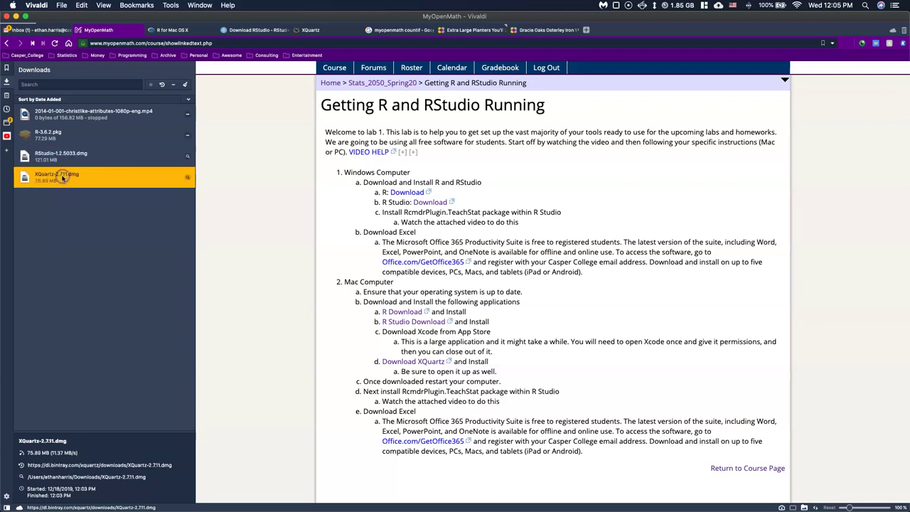
double_click(61, 178)
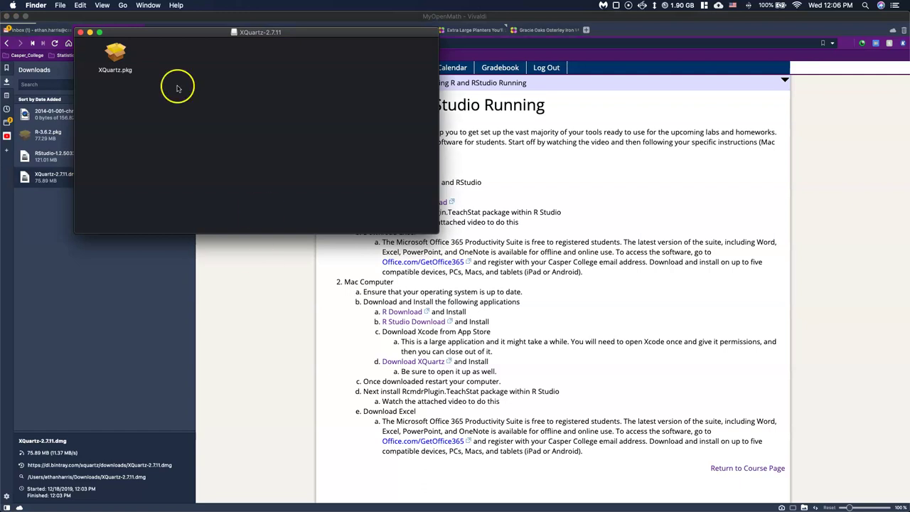
click(119, 55)
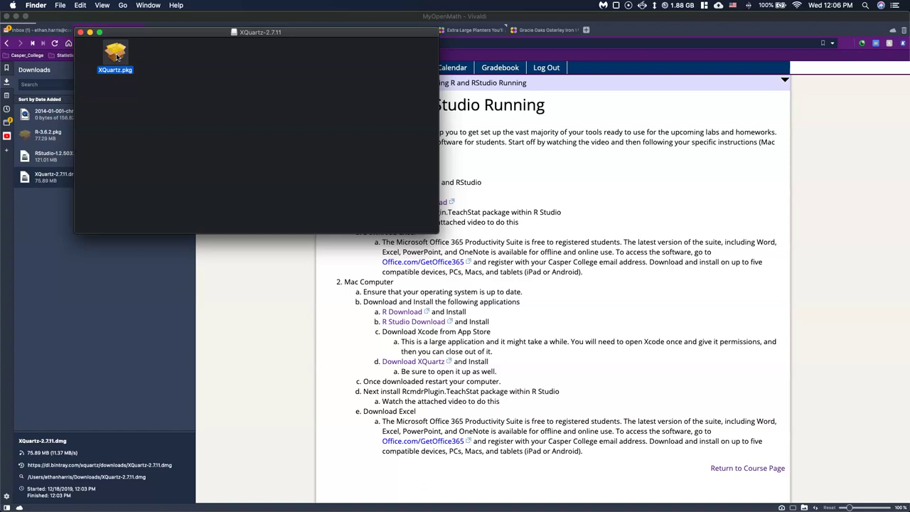
double_click(118, 57)
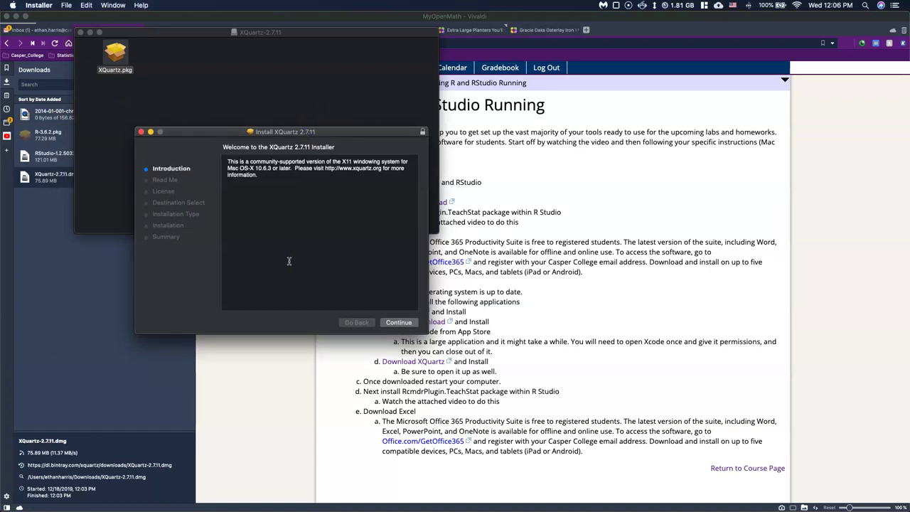
click(396, 322)
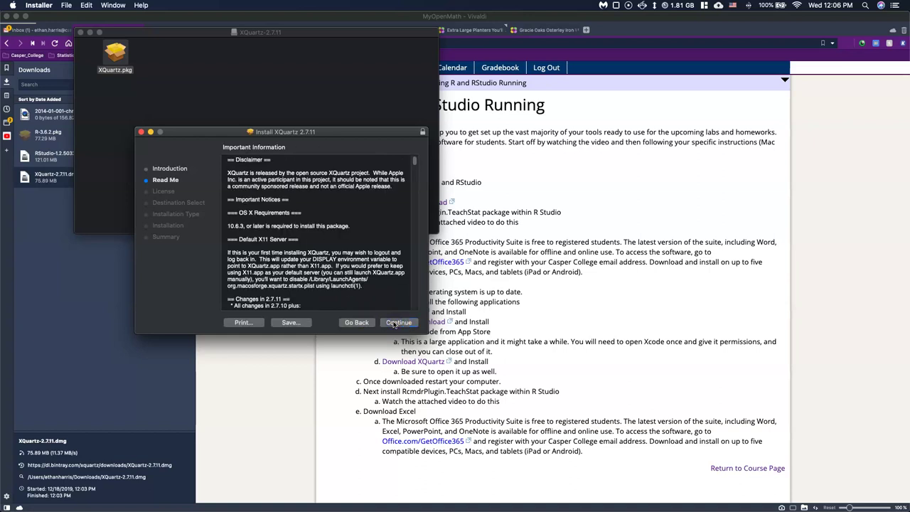
click(397, 322)
click(395, 323)
click(369, 202)
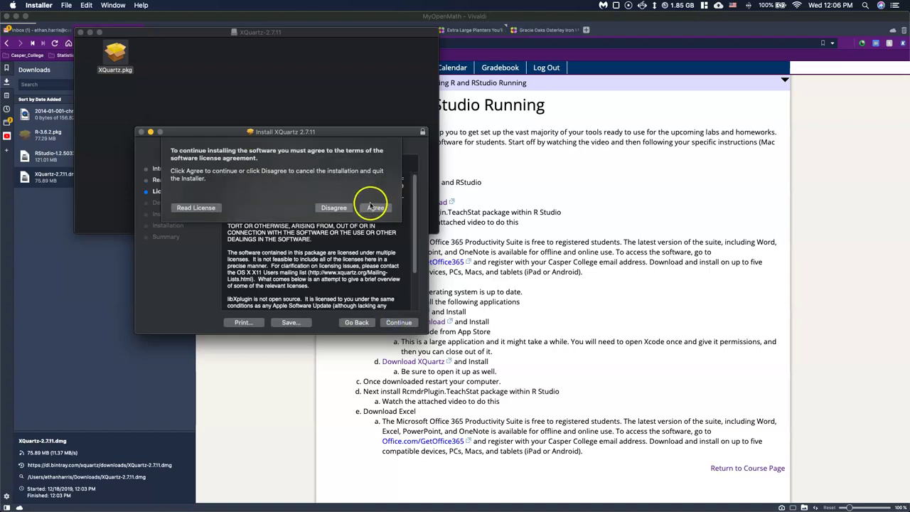
Step: Run the standard installation of XQuartz 2.7.11, authorizing it with the account password
click(395, 324)
click(396, 323)
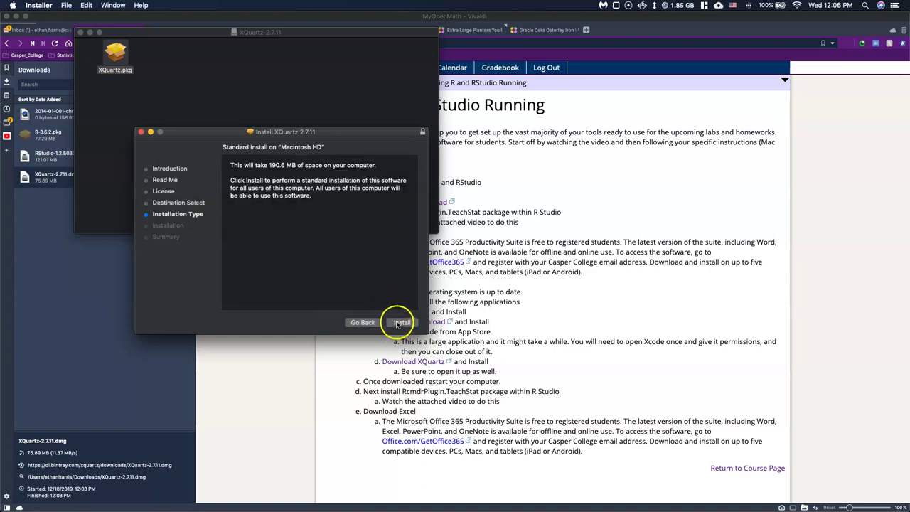
text(*****)
key(Return)
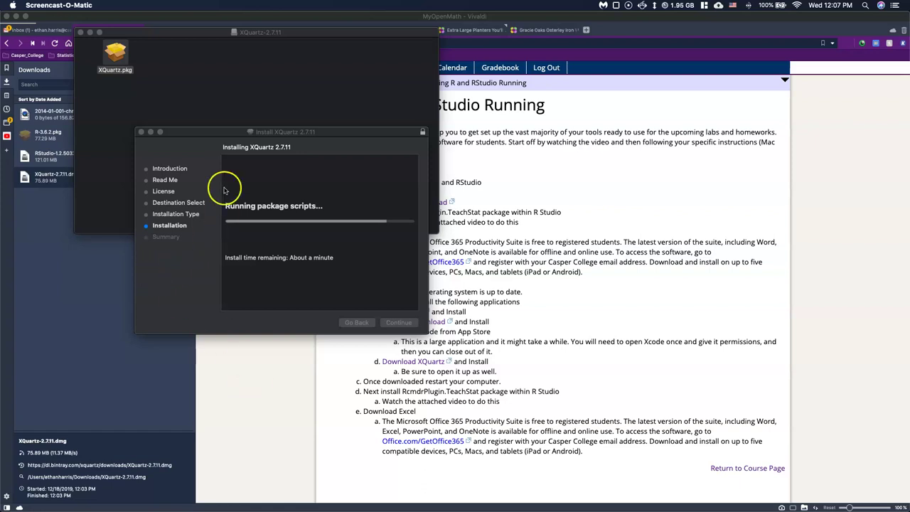
click(211, 133)
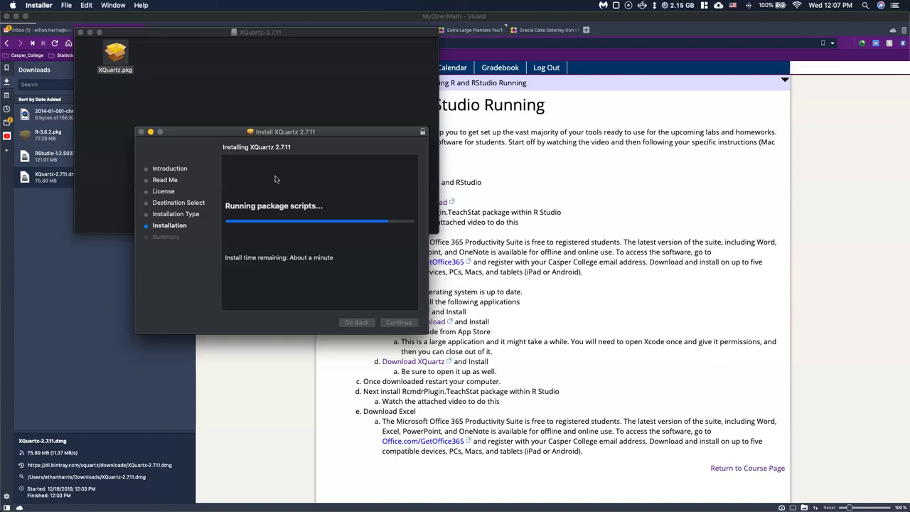
click(19, 479)
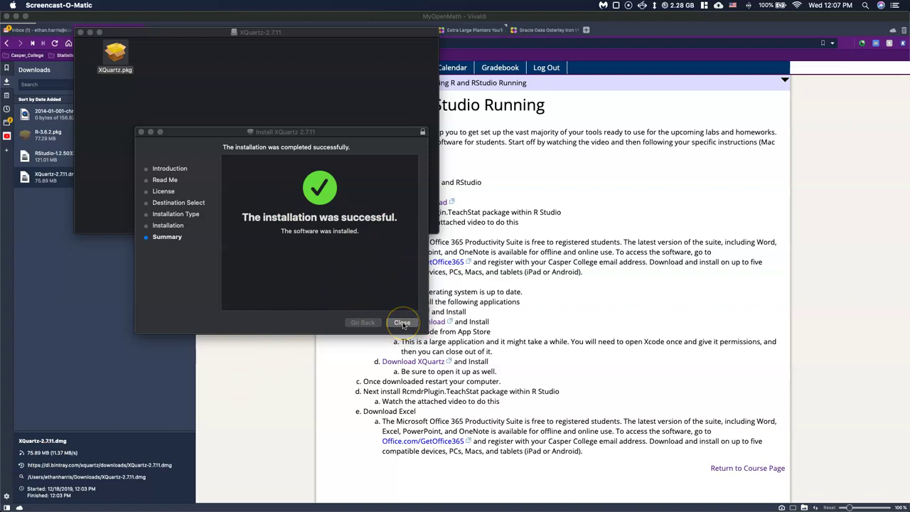
Step: Close the finished XQuartz installer, move it to the Trash, and allow Installer to access the Downloads folder
click(402, 324)
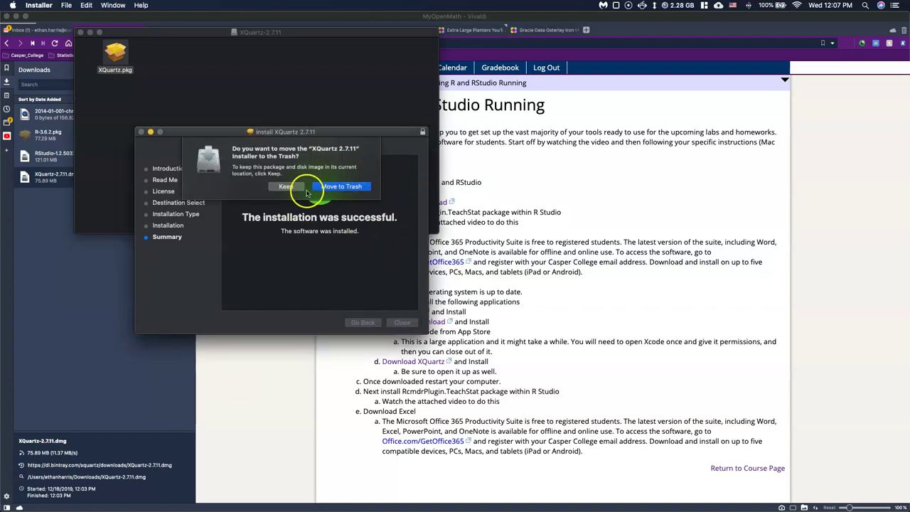
click(340, 186)
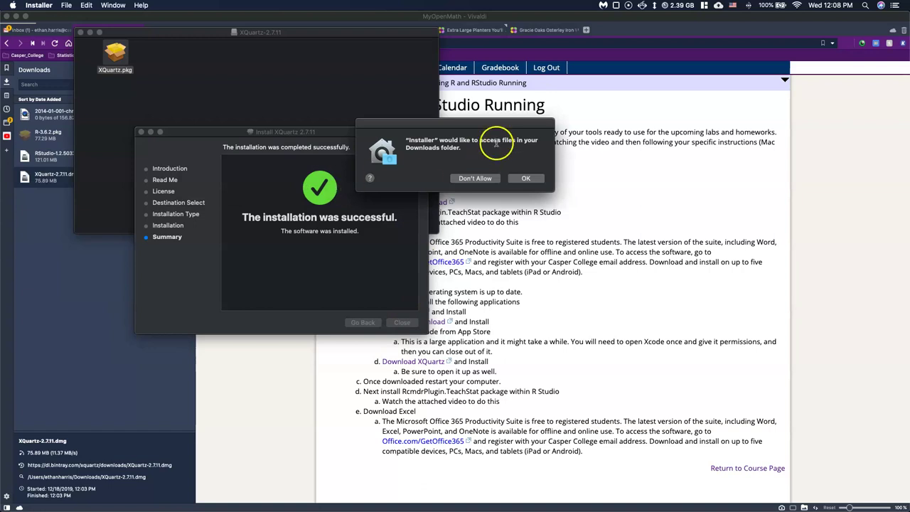
click(515, 181)
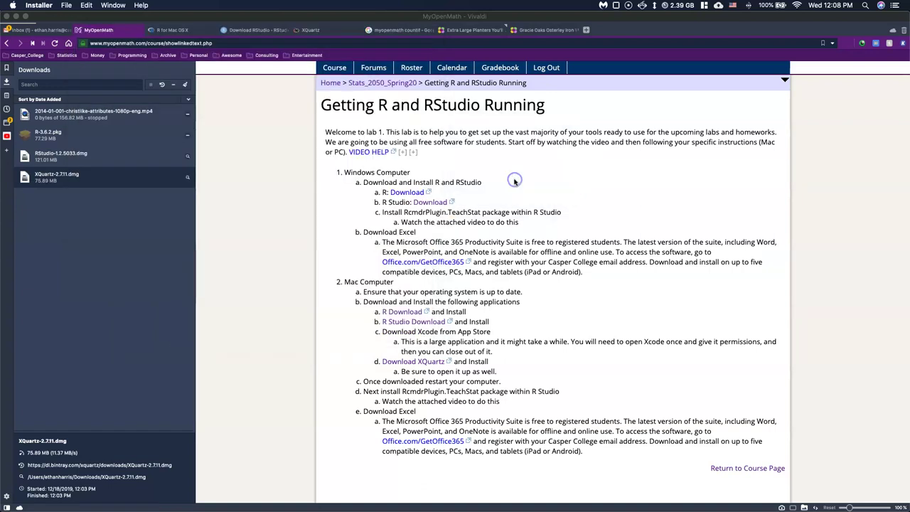
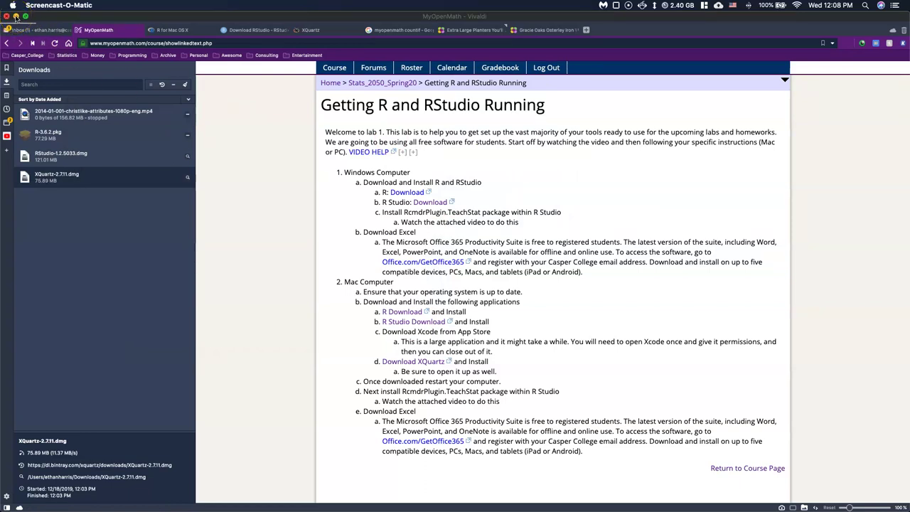
Step: Minimize the browser, open Xcode from the Applications folder in Finder, and quit Xcode after closing its welcome window
click(16, 17)
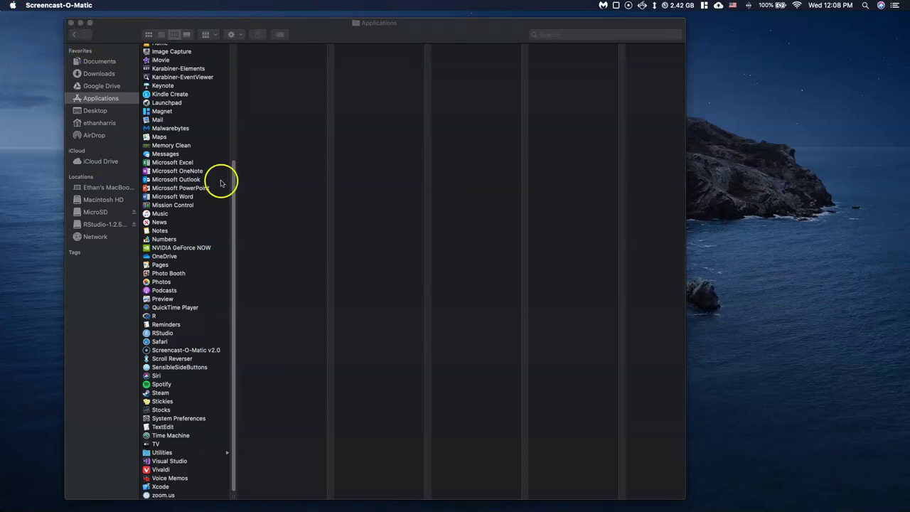
drag(234, 173, 240, 44)
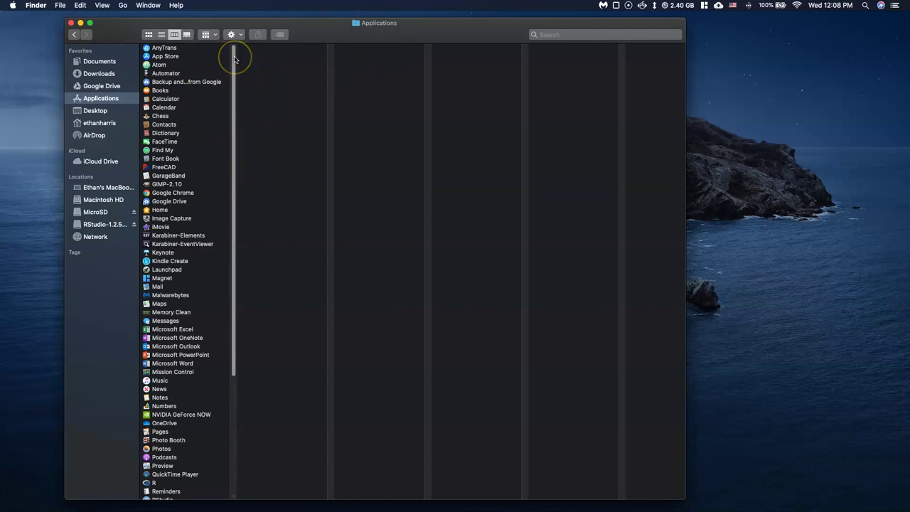
drag(235, 59, 235, 203)
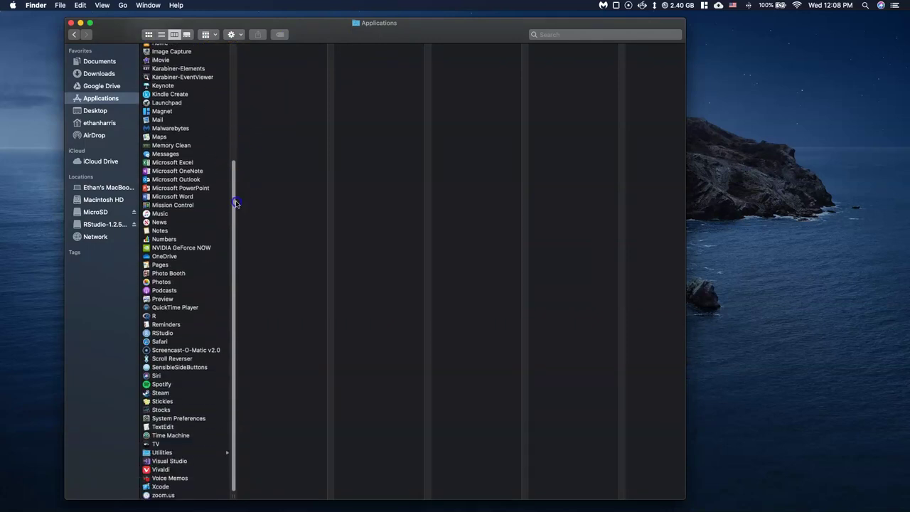
click(159, 488)
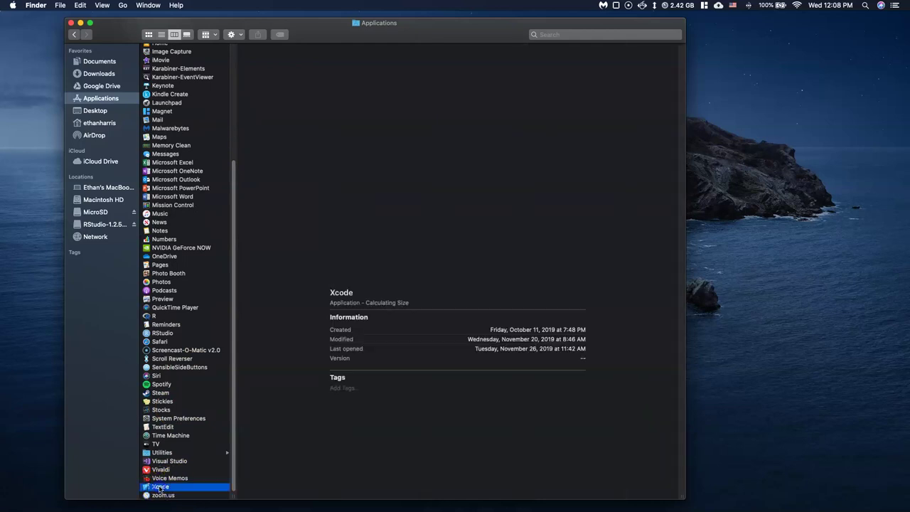
double_click(160, 488)
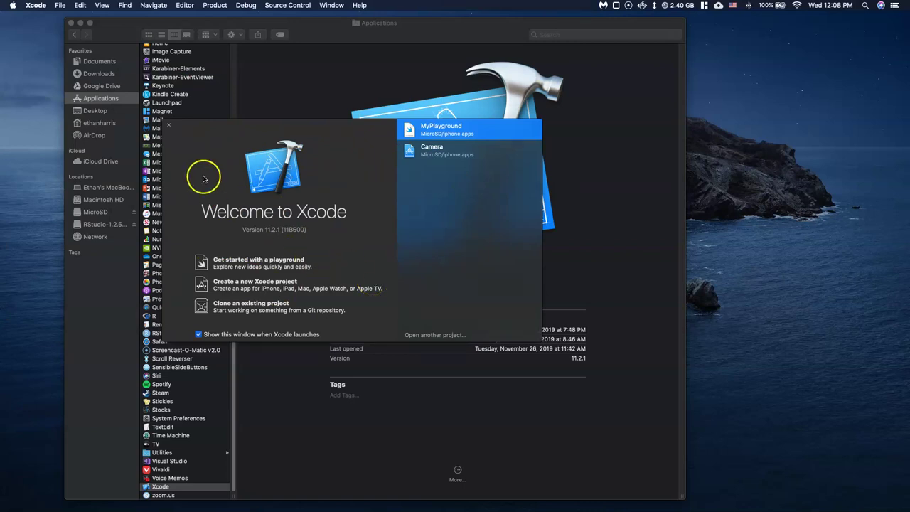
click(169, 125)
click(35, 5)
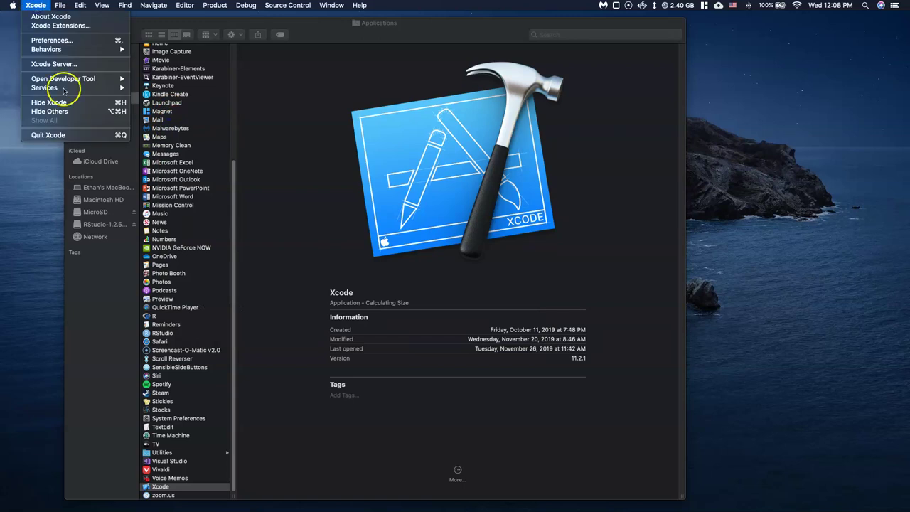
click(57, 134)
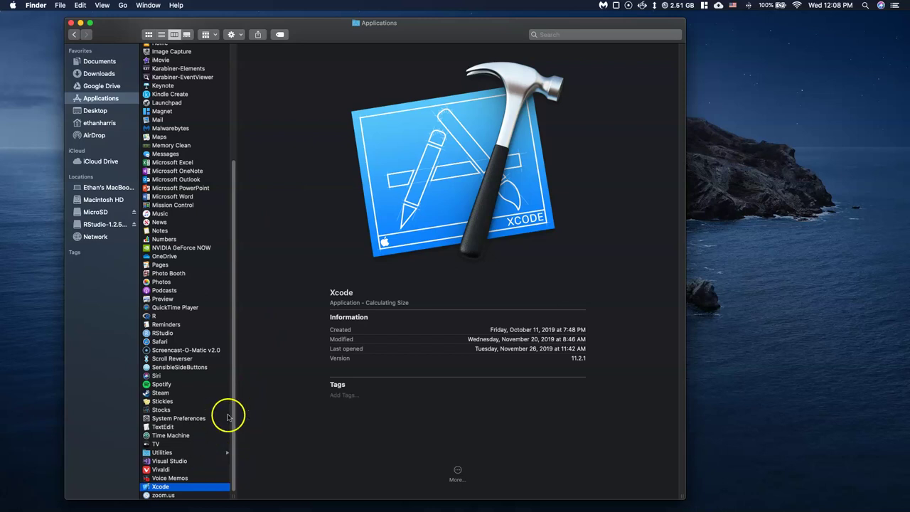
Step: Launch XQuartz from the Utilities folder inside Applications and quit the running app
click(171, 453)
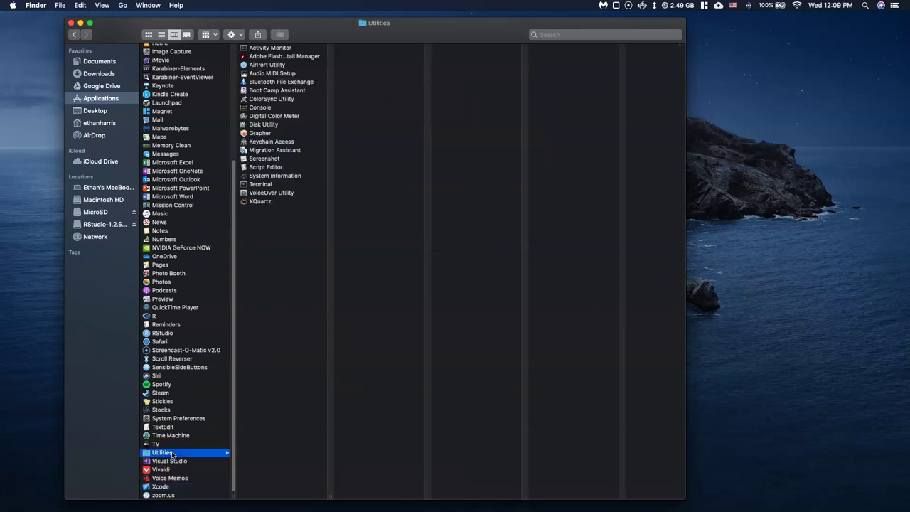
click(263, 204)
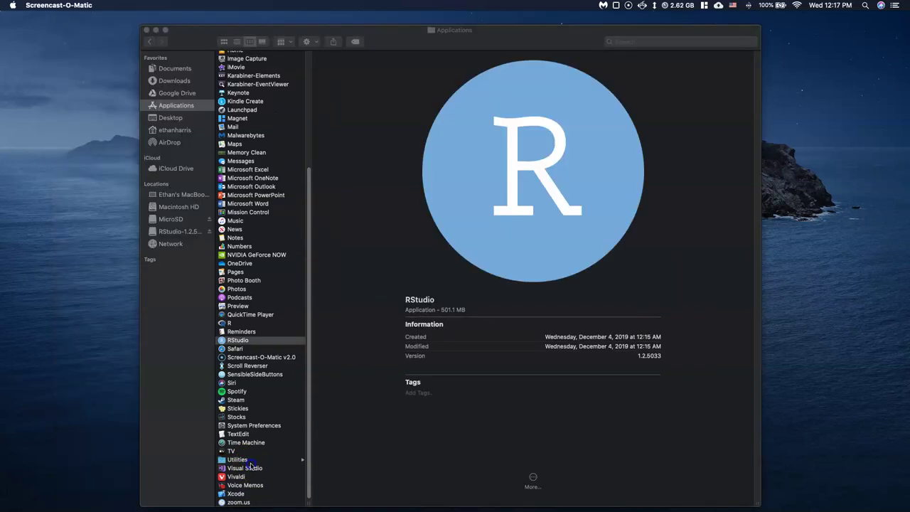
click(237, 459)
click(335, 208)
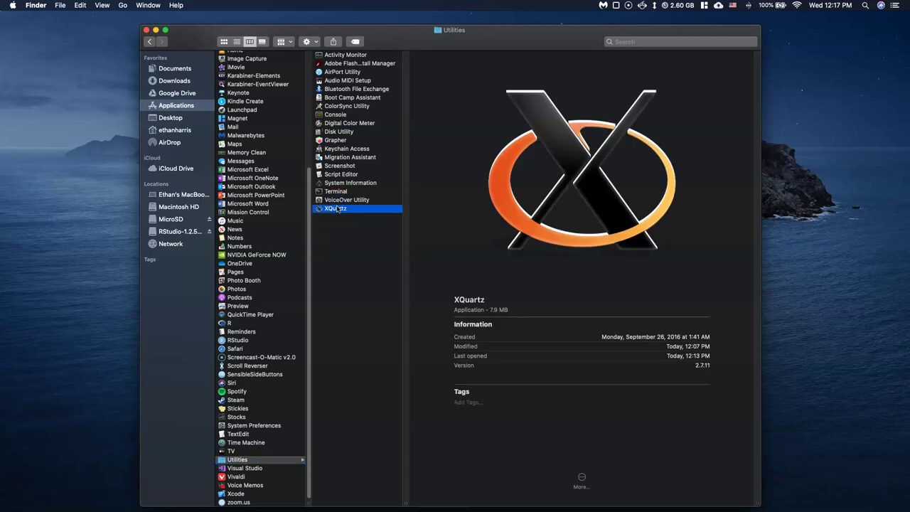
click(326, 209)
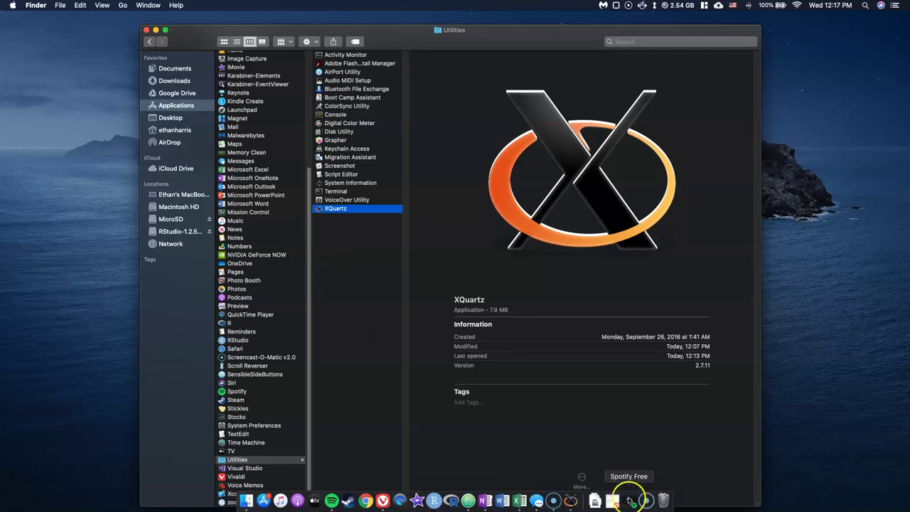
right_click(571, 499)
click(574, 473)
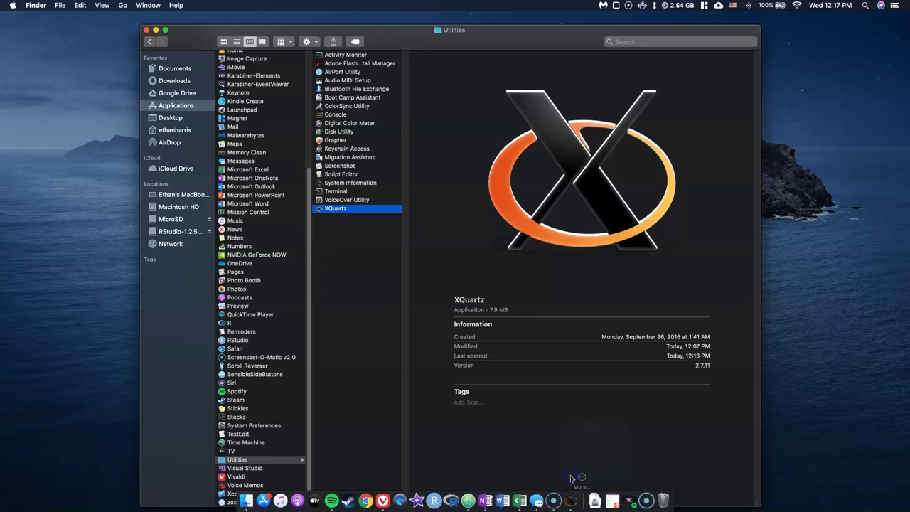
click(378, 310)
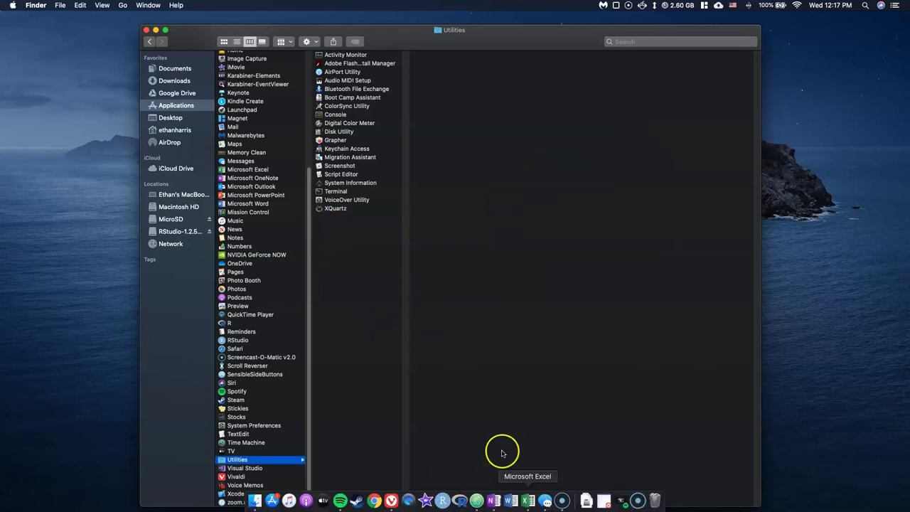
Step: Reopen XQuartz from the Utilities folder, close its xterm window, and quit XQuartz completely
click(332, 209)
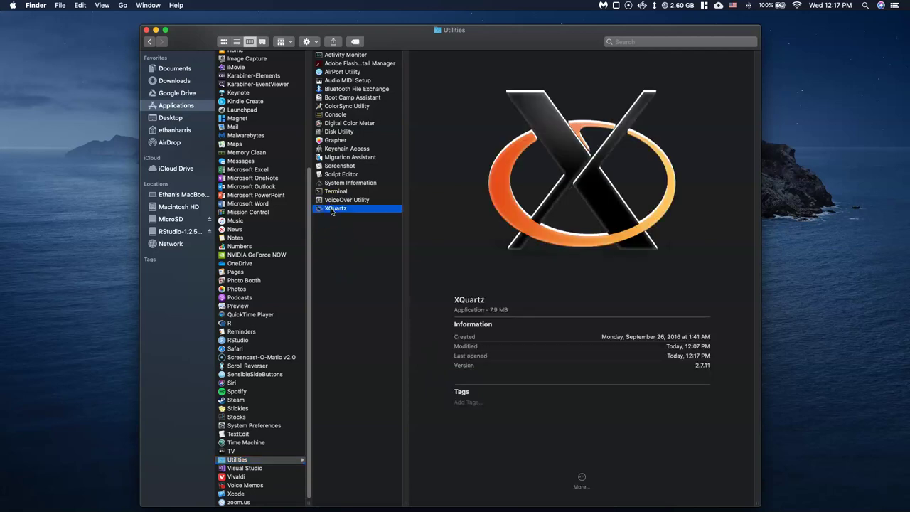
double_click(332, 210)
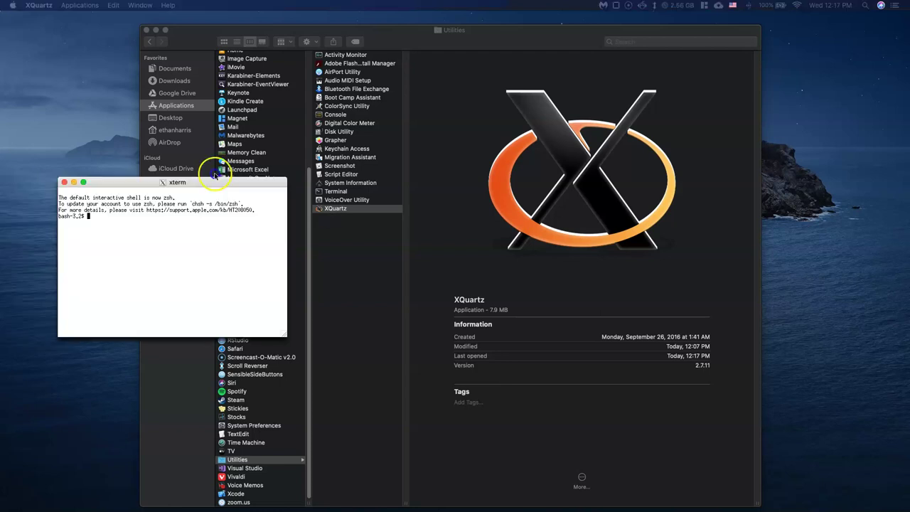
drag(214, 174, 287, 91)
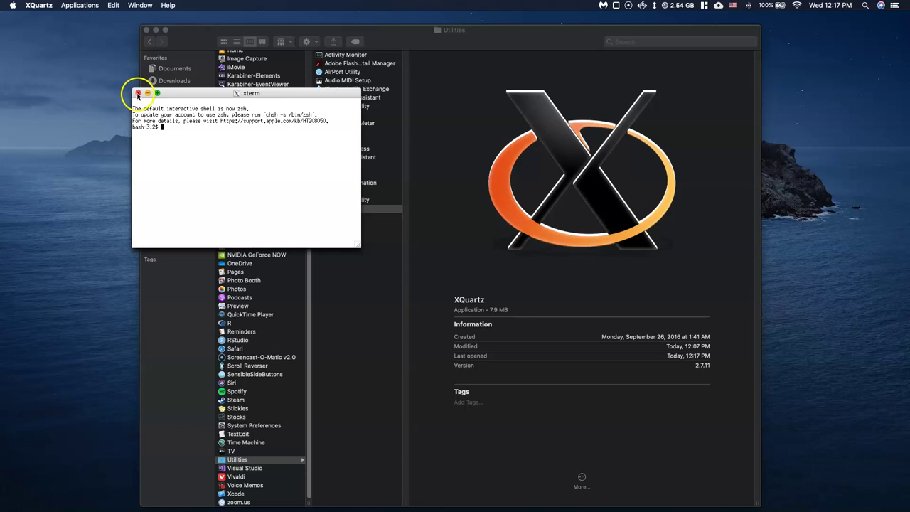
click(138, 94)
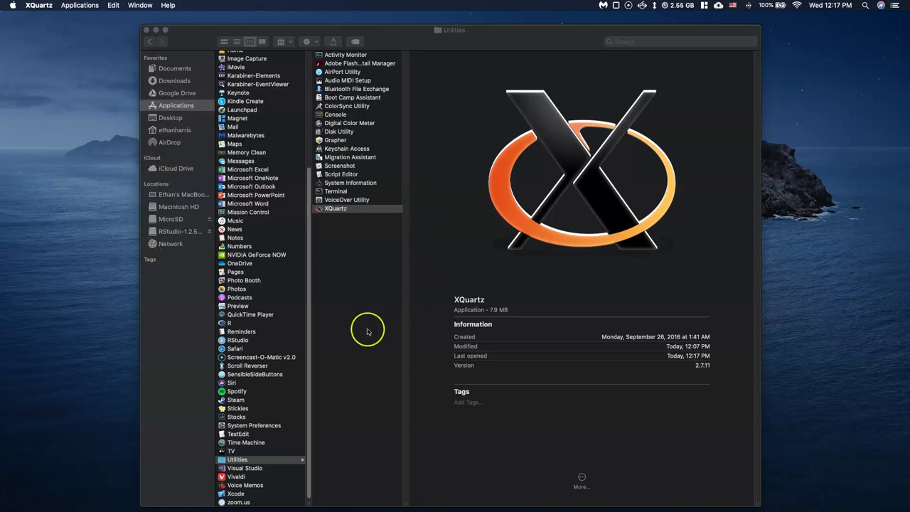
mouse_move(431, 501)
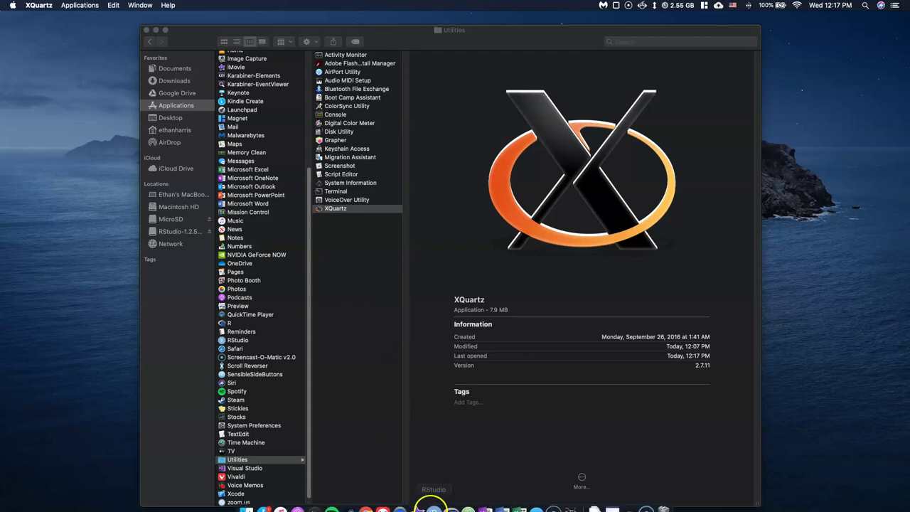
right_click(573, 500)
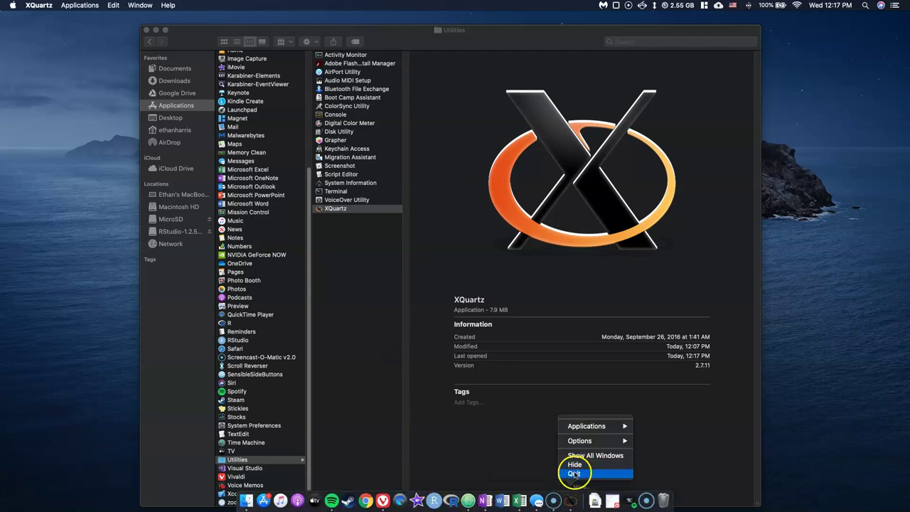
click(582, 477)
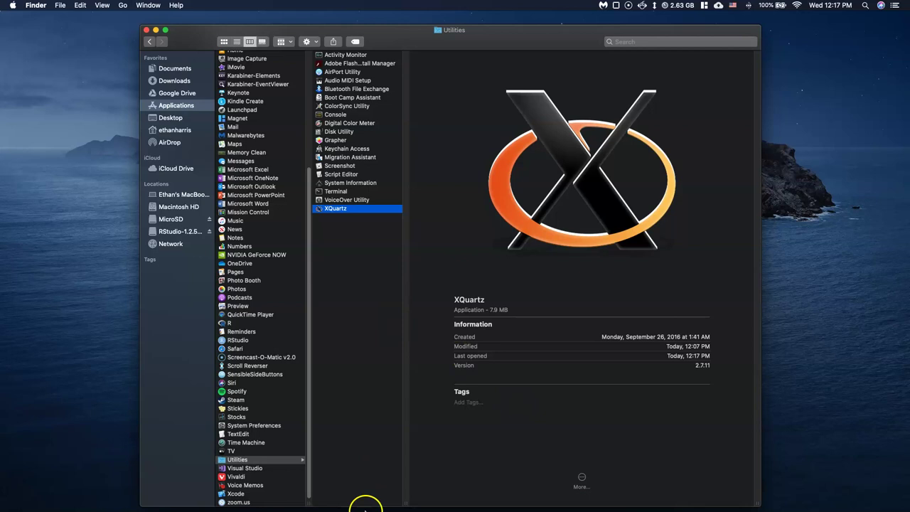
Step: Launch RStudio from the Applications folder, reposition its window, and switch full-screen mode on and back off
mouse_move(363, 506)
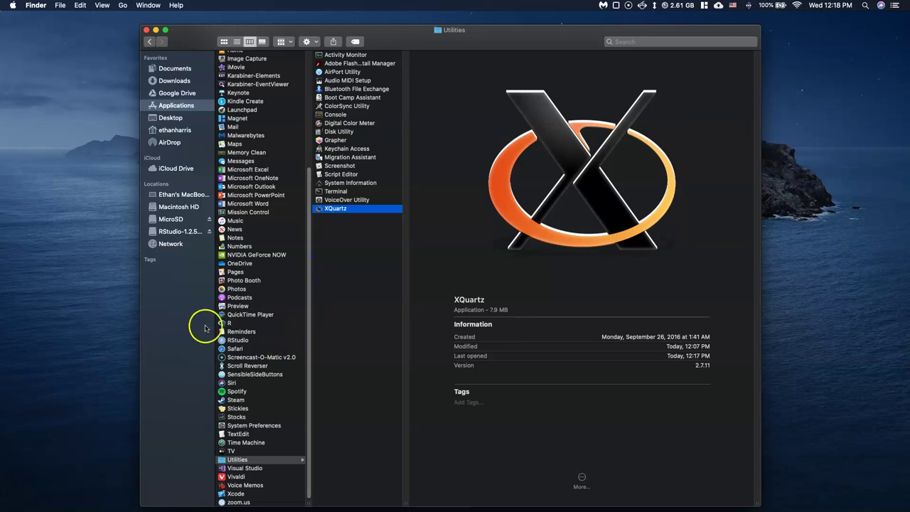
click(232, 323)
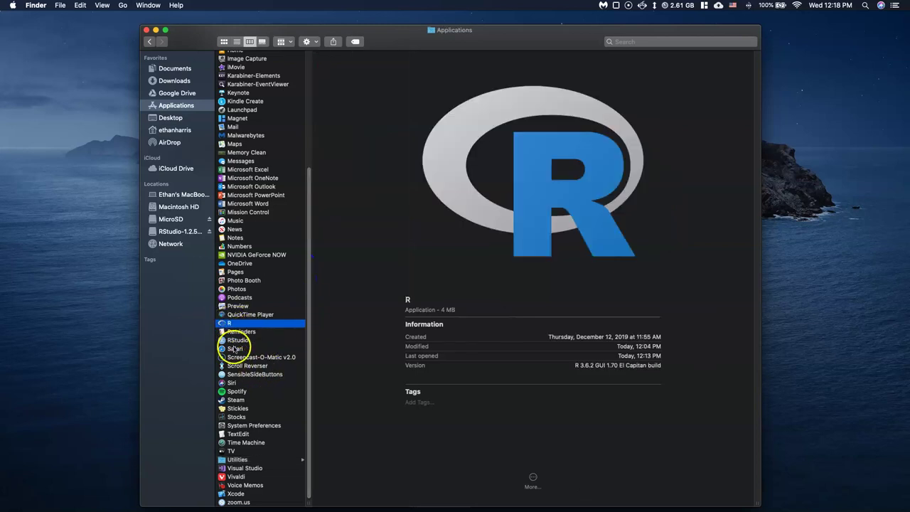
click(235, 340)
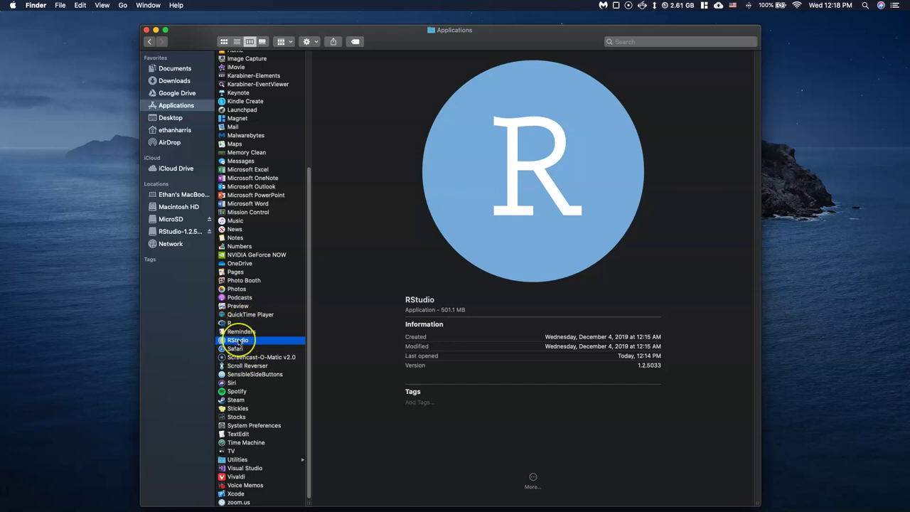
double_click(239, 342)
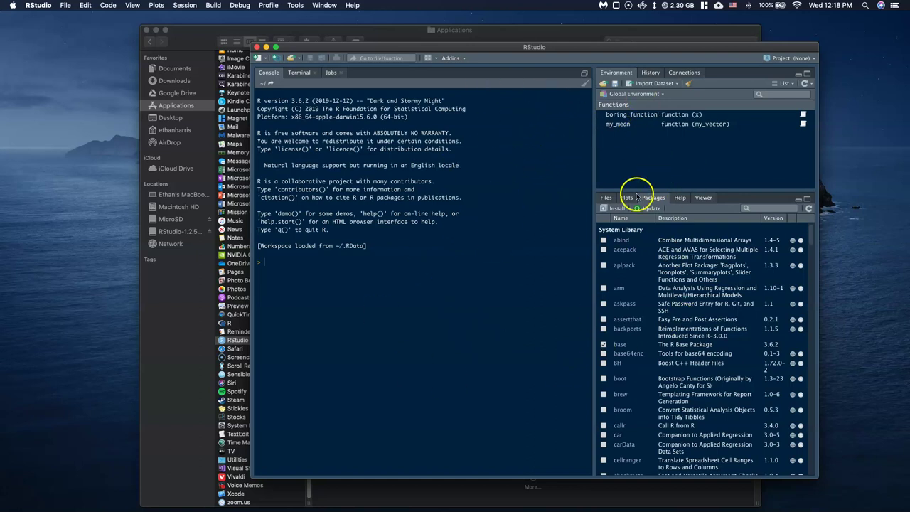
drag(325, 43, 250, 26)
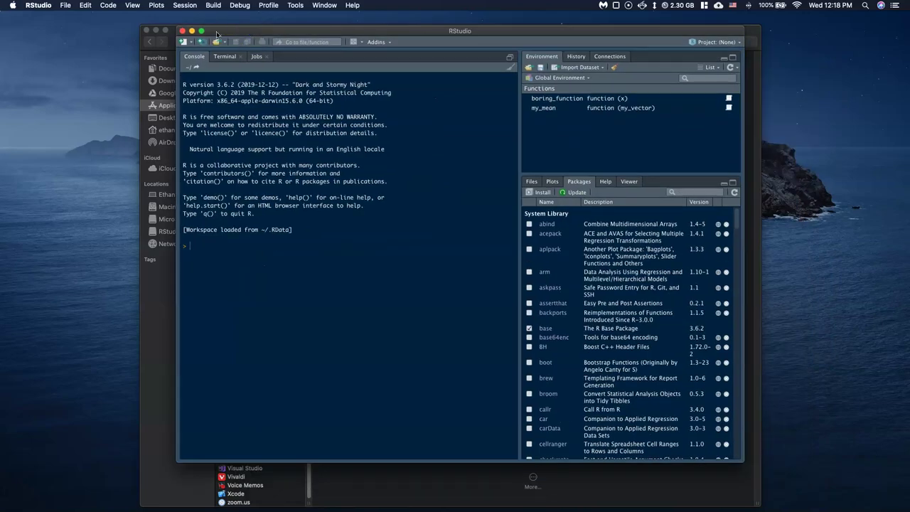
click(201, 33)
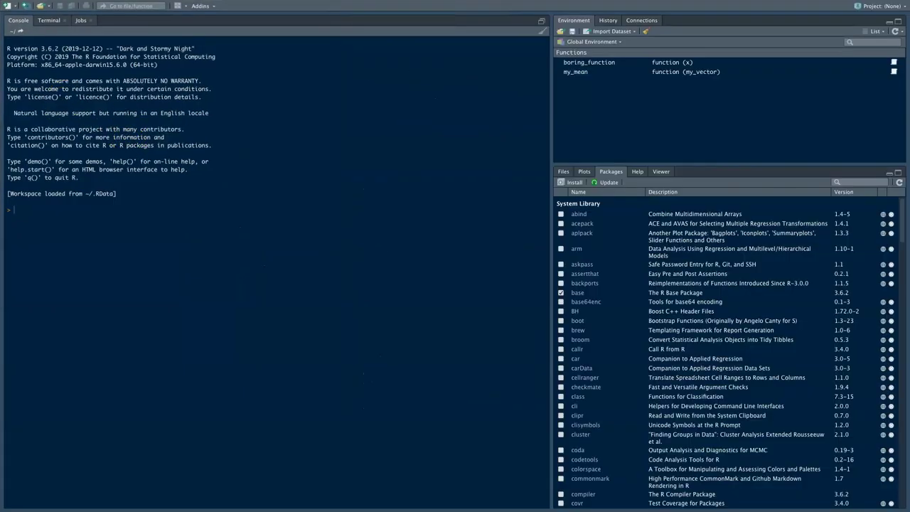
click(25, 16)
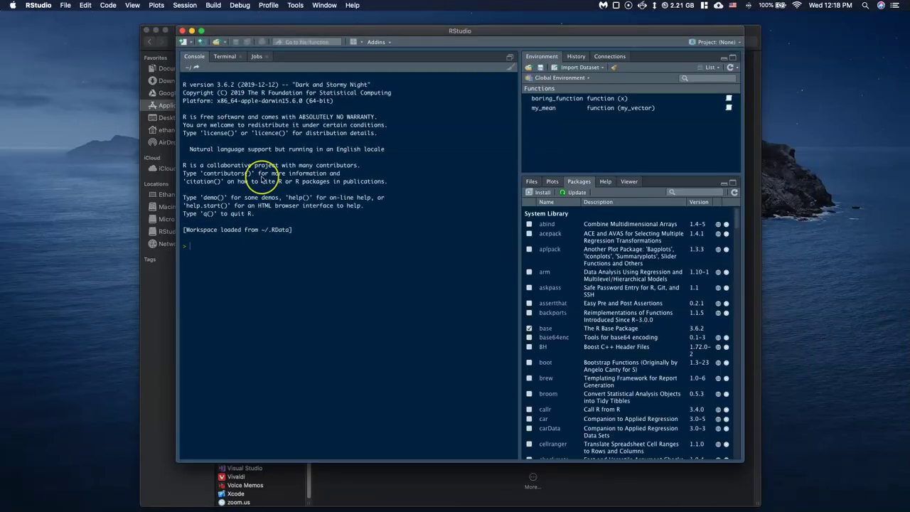
Step: Enlarge the RStudio window to fill the screen and examine the theme choices in the Appearance preferences, leaving them without applying changes
key(ctrl+alt+Return)
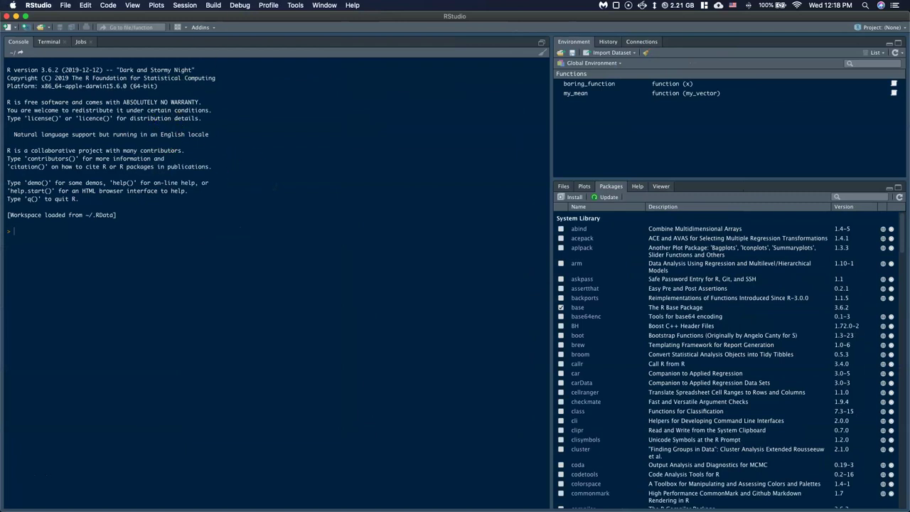
click(291, 6)
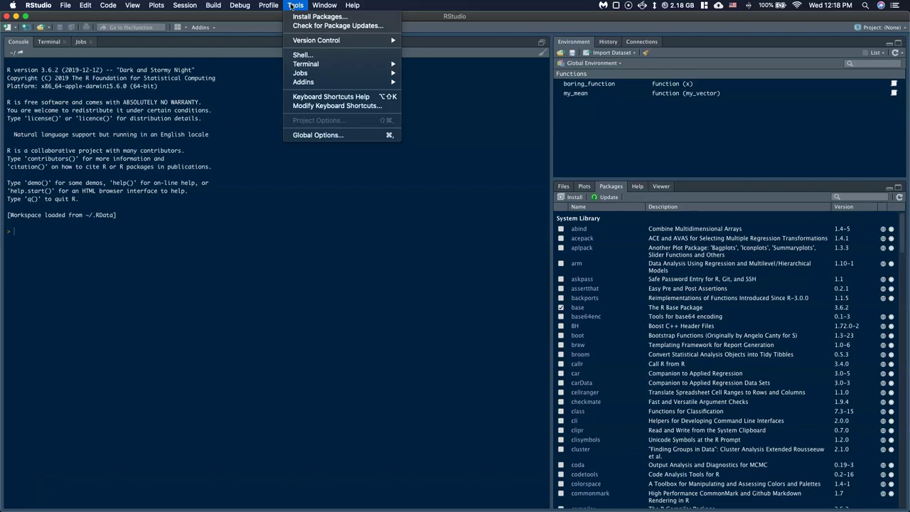
click(353, 4)
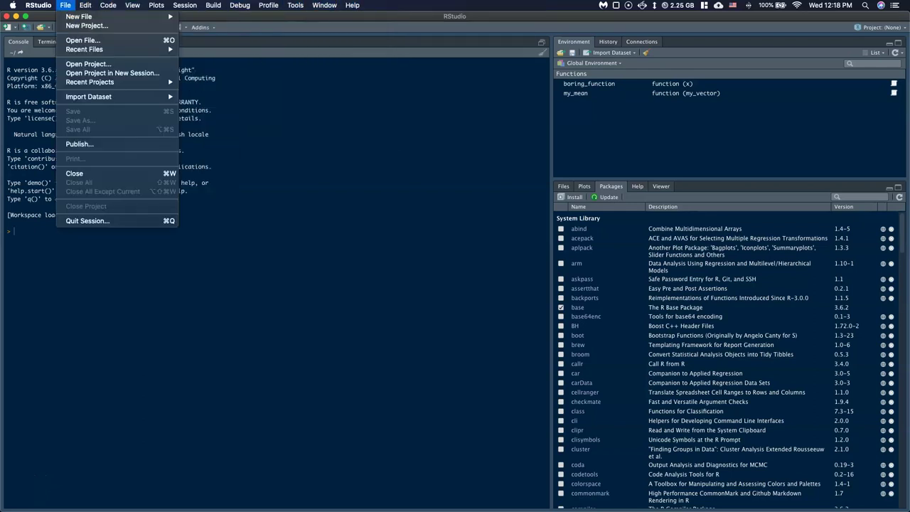
mouse_move(38, 5)
click(48, 31)
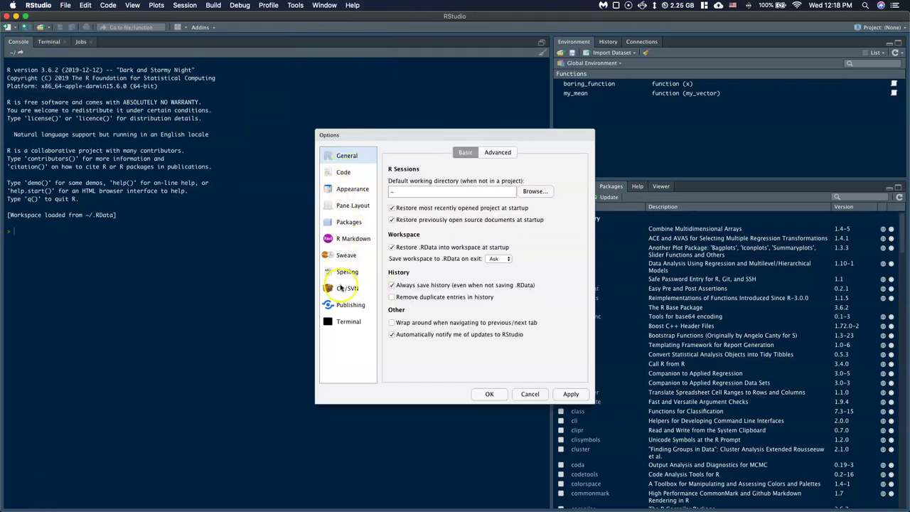
click(356, 187)
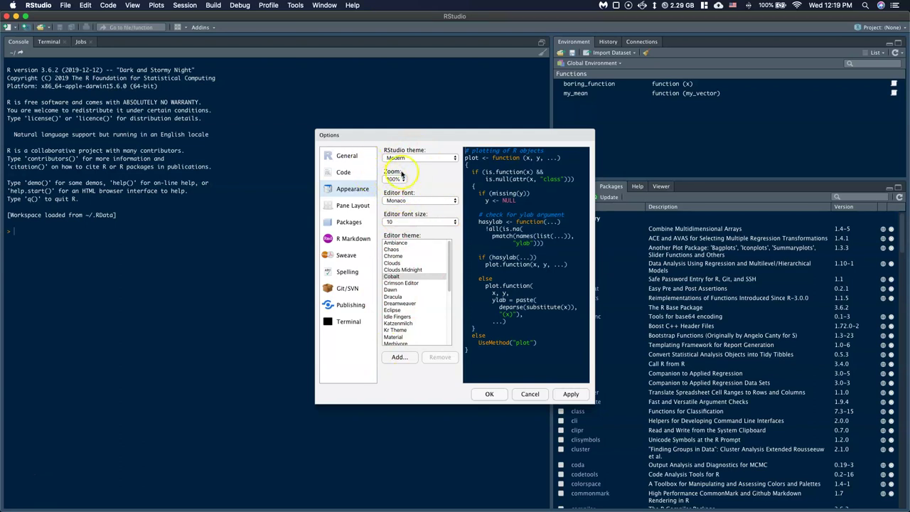
click(448, 157)
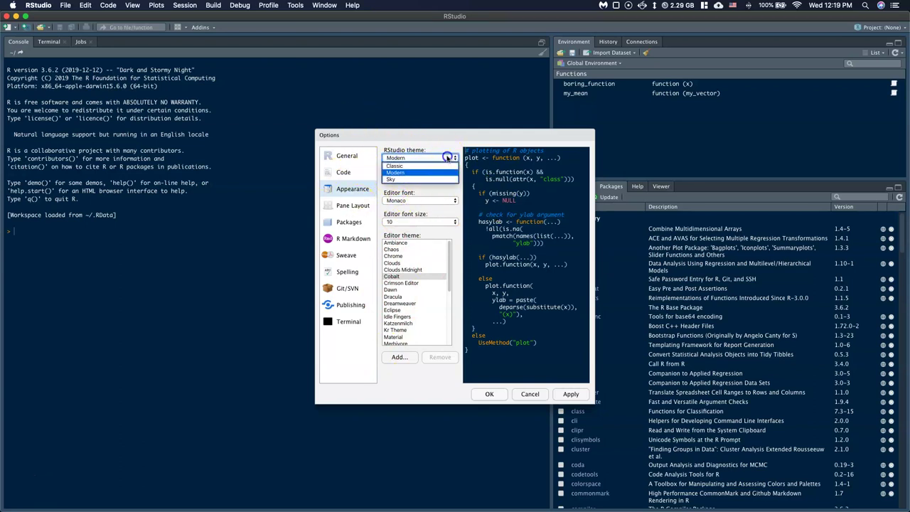
click(447, 141)
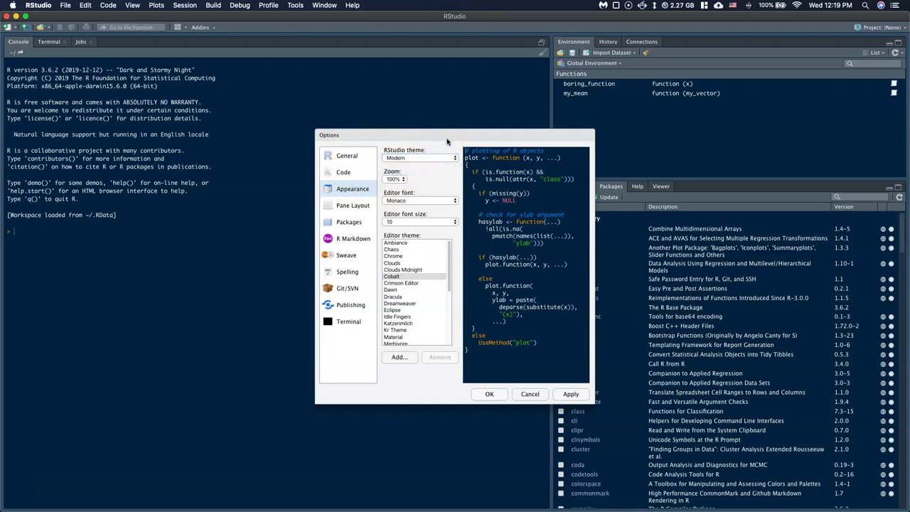
click(523, 396)
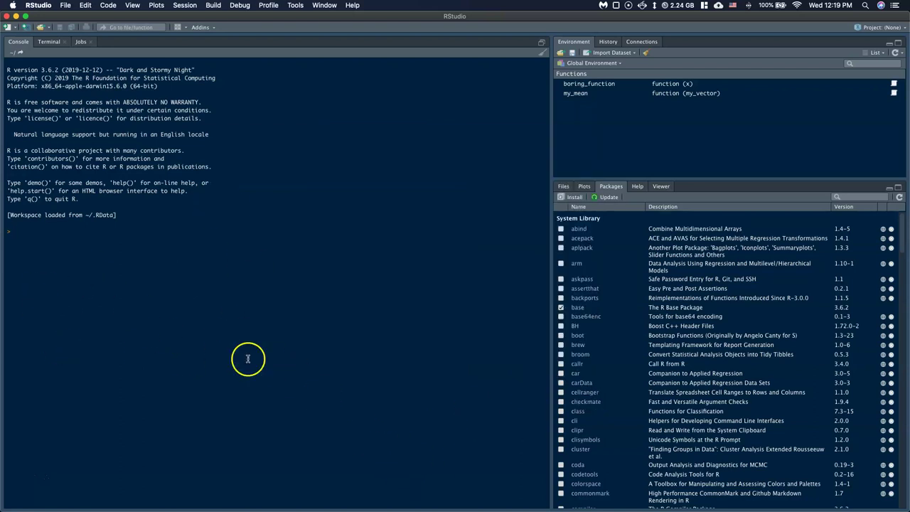
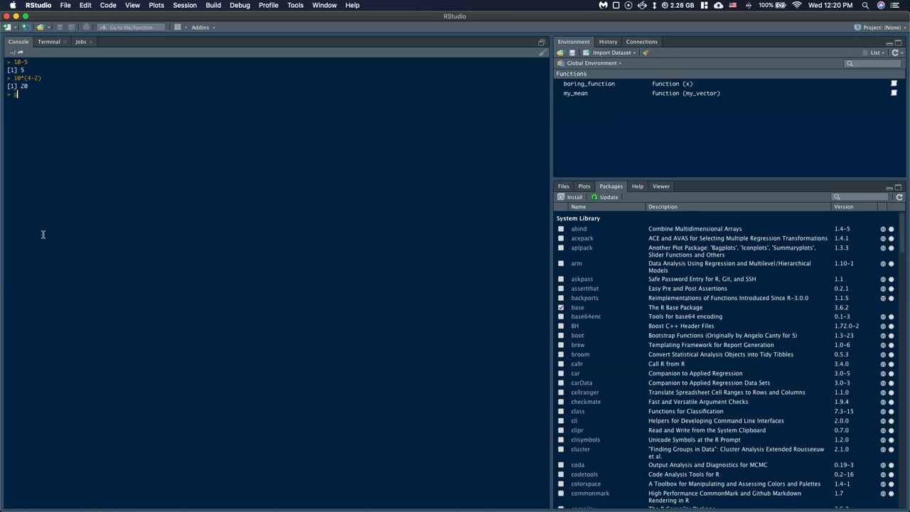
Step: Assign 4*10 to the variable foodbill in the console and evaluate foodbill/2
key(BackSpace)
key(Return)
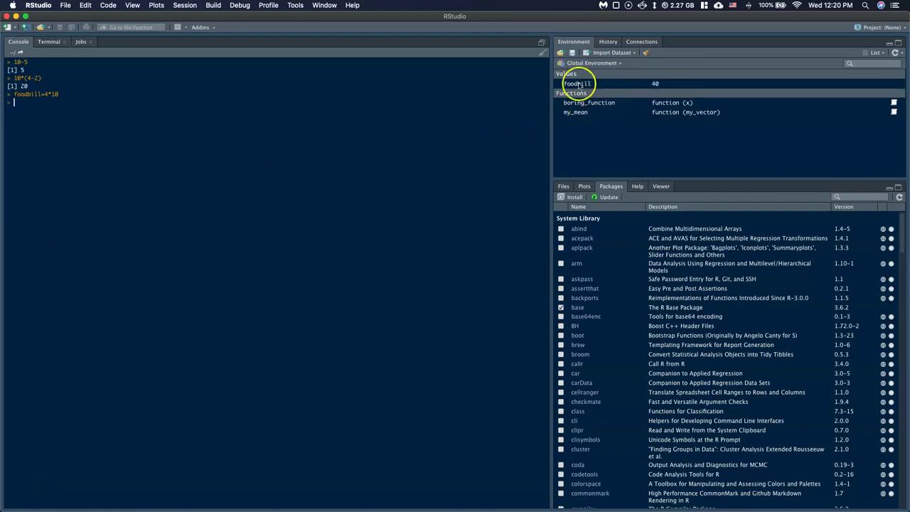
click(39, 106)
text(foodbill)
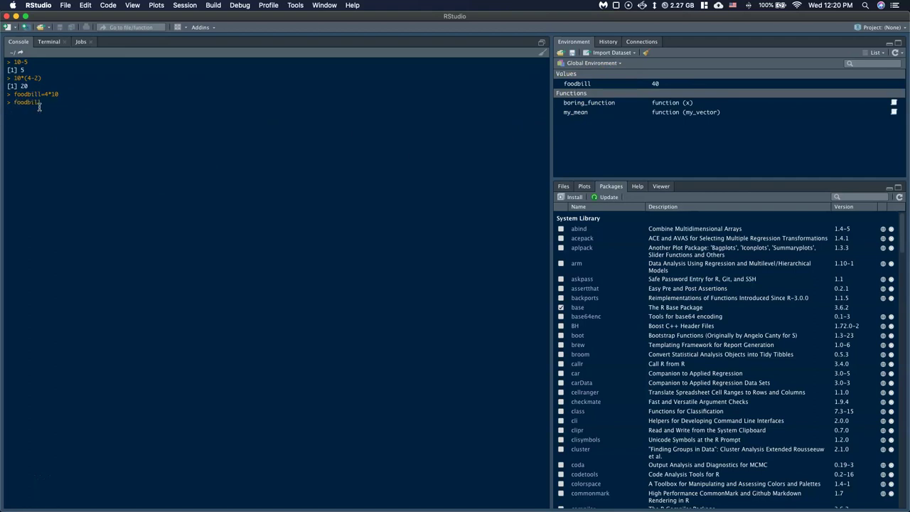
text(/2)
click(95, 206)
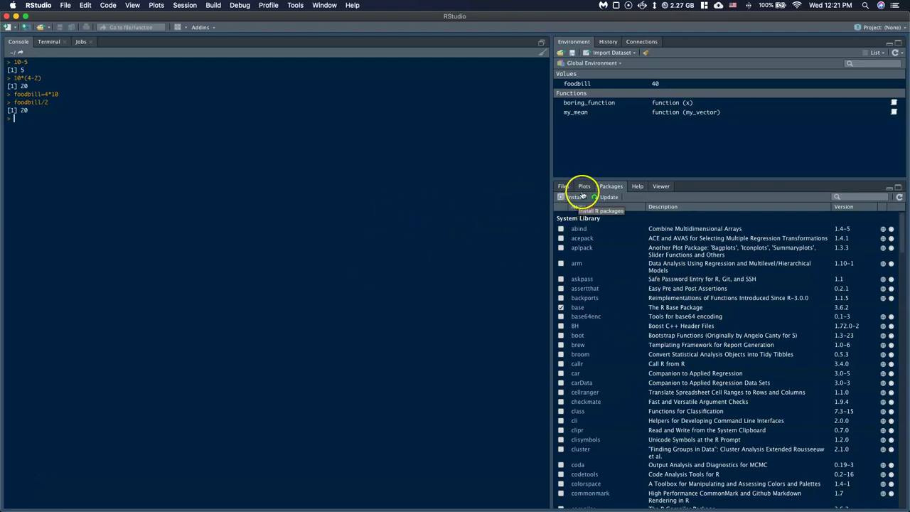
Step: Uninstall the Rcmdr package from the system library
scroll(771, 354, down, 20)
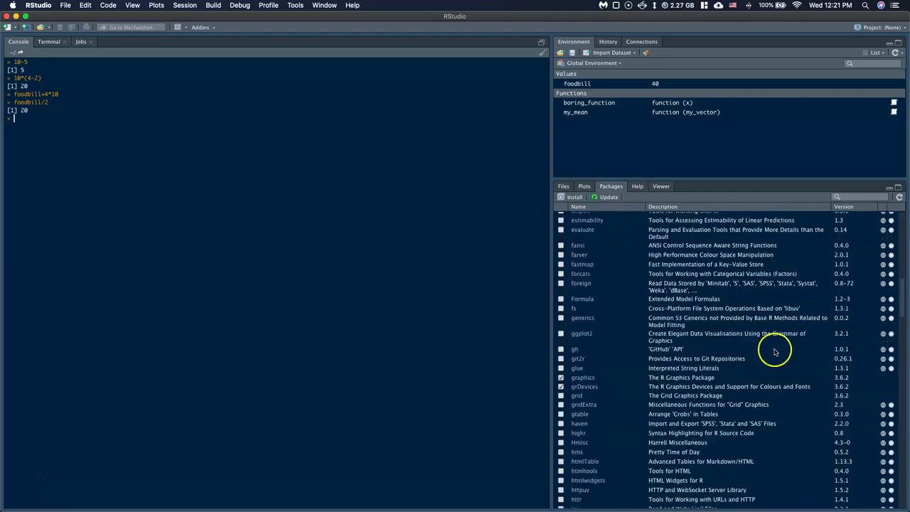
scroll(758, 360, down, 20)
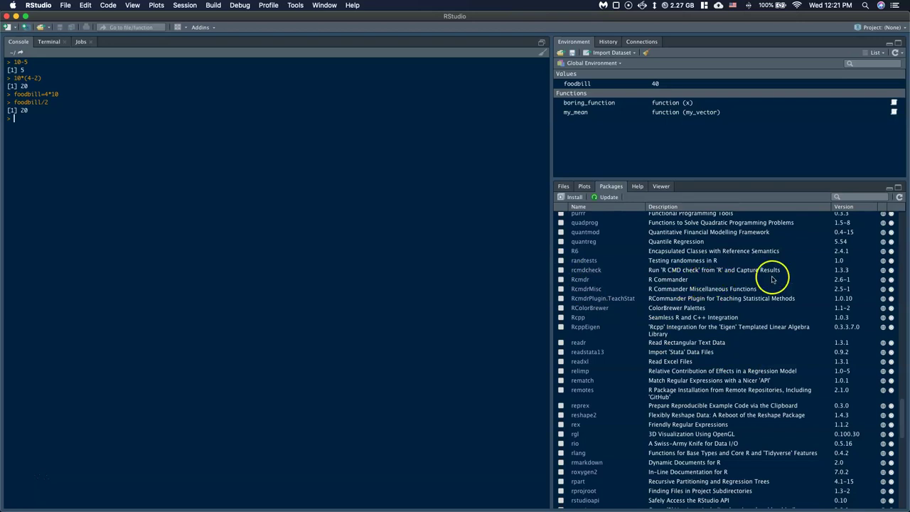
click(891, 280)
click(525, 68)
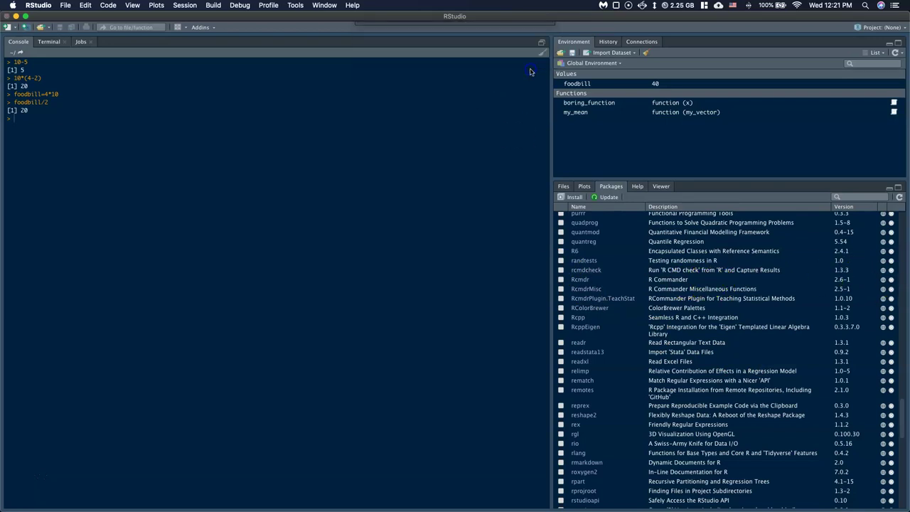
Step: Uninstall the RcmdrMisc package from the system library
scroll(744, 376, down, 15)
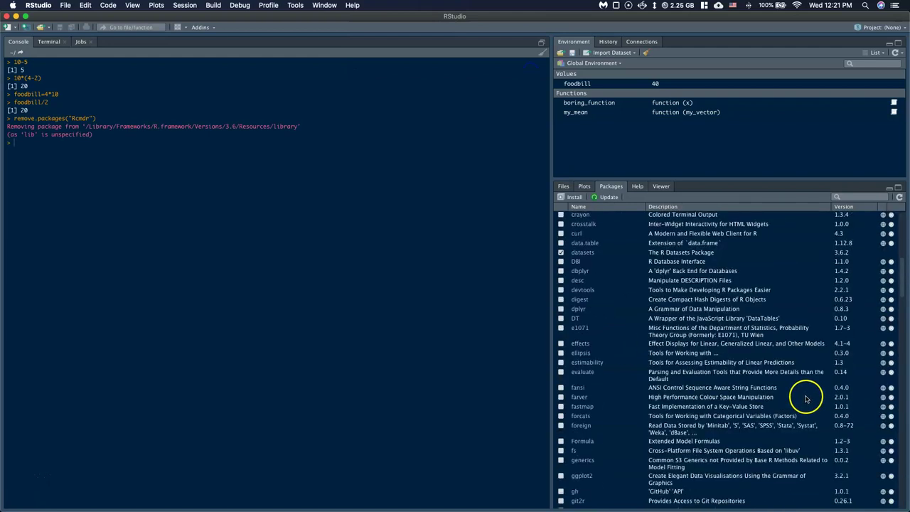
scroll(801, 401, down, 10)
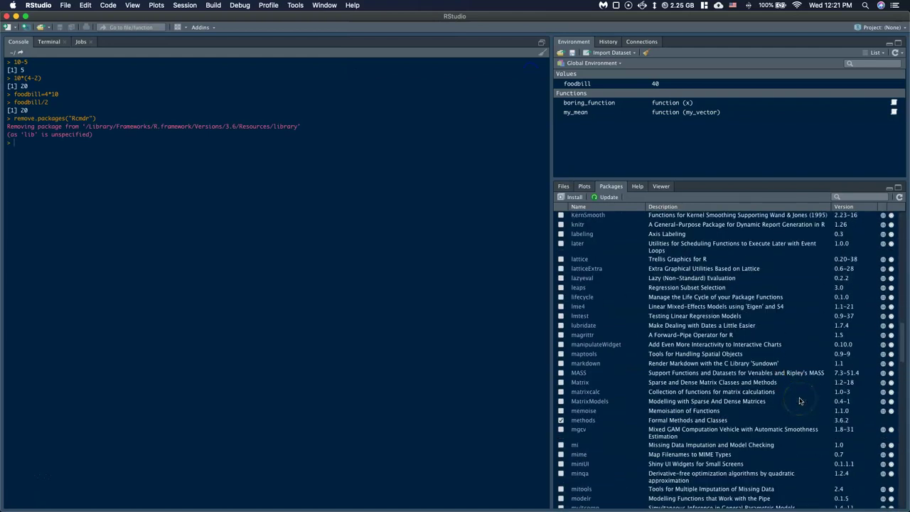
scroll(716, 401, down, 8)
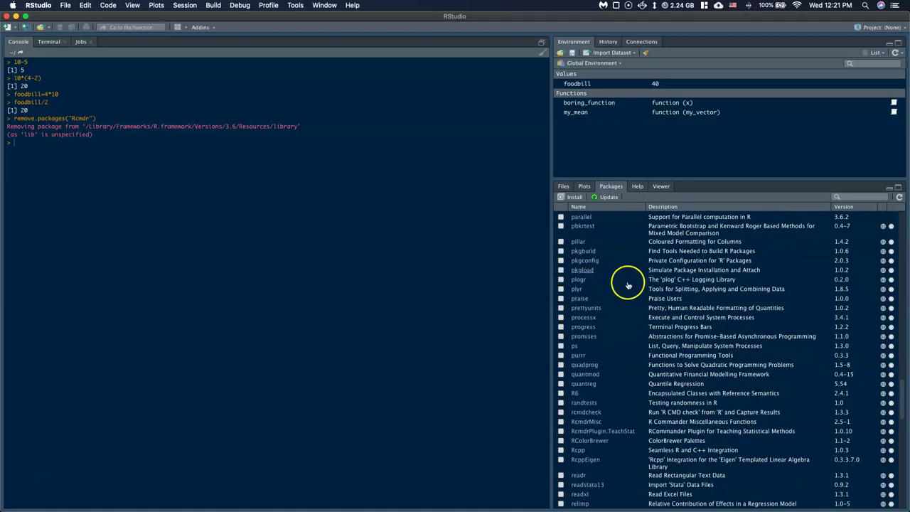
scroll(676, 416, down, 2)
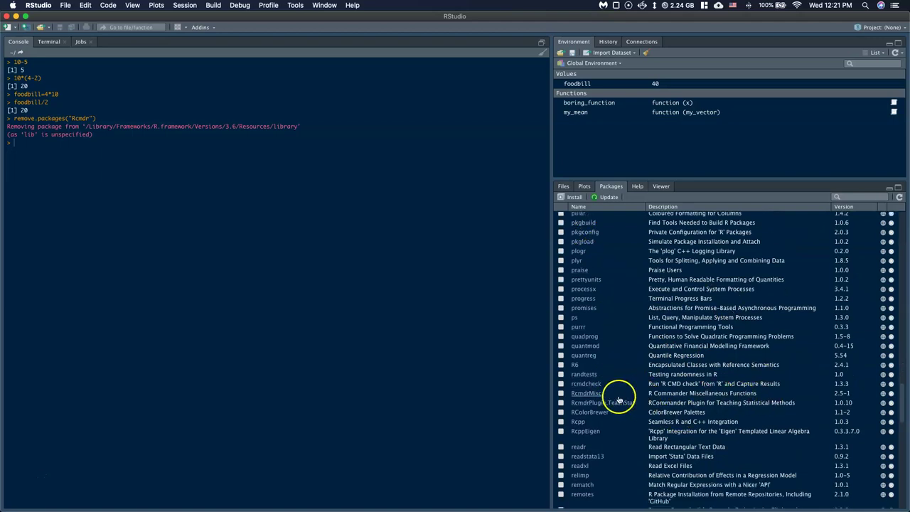
click(891, 395)
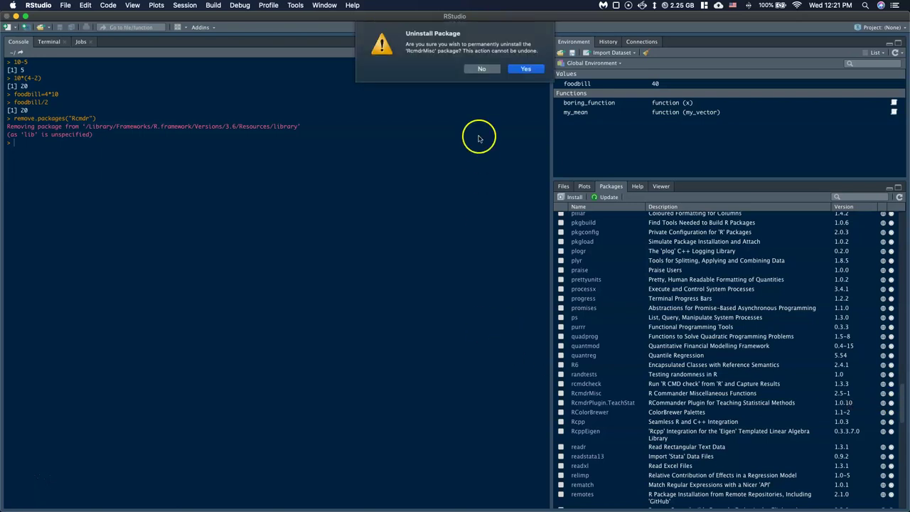
click(533, 68)
Step: Uninstall the RcmdrPlugin.TeachStat package from the system library
scroll(784, 285, up, 15)
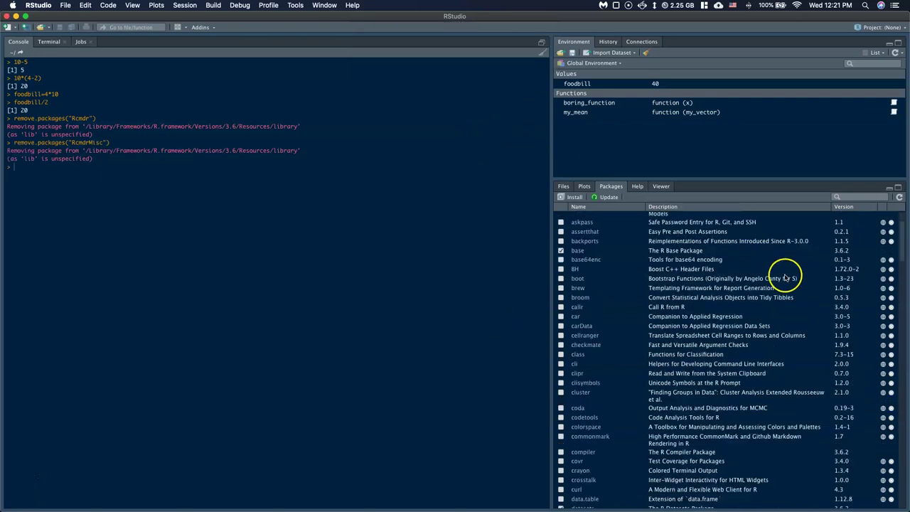
scroll(785, 284, down, 15)
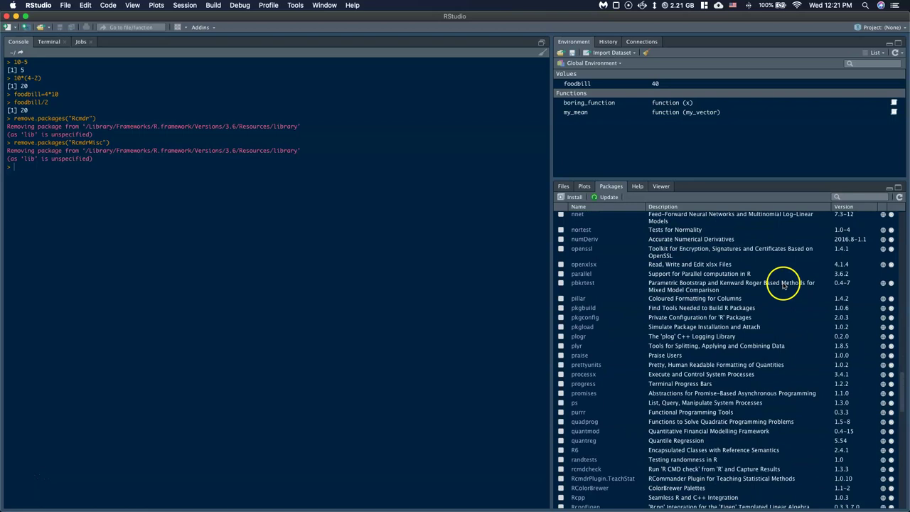
scroll(782, 284, up, 2)
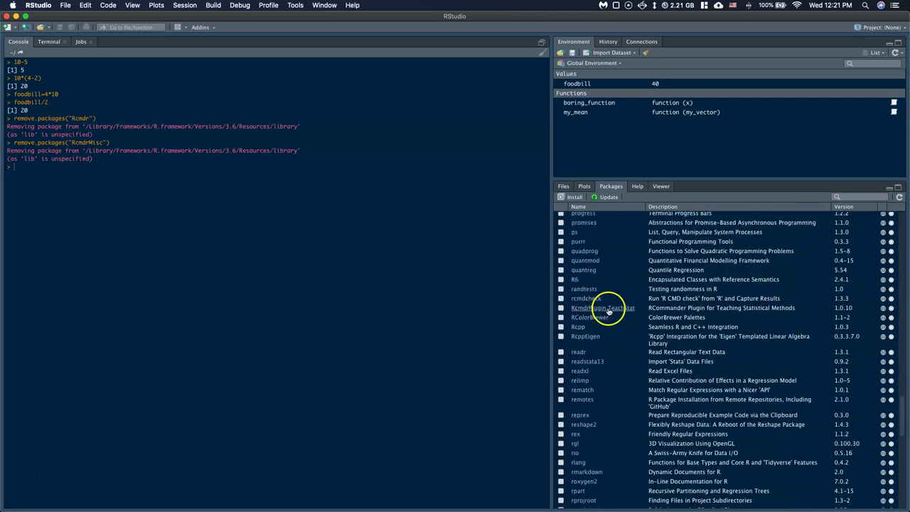
click(891, 308)
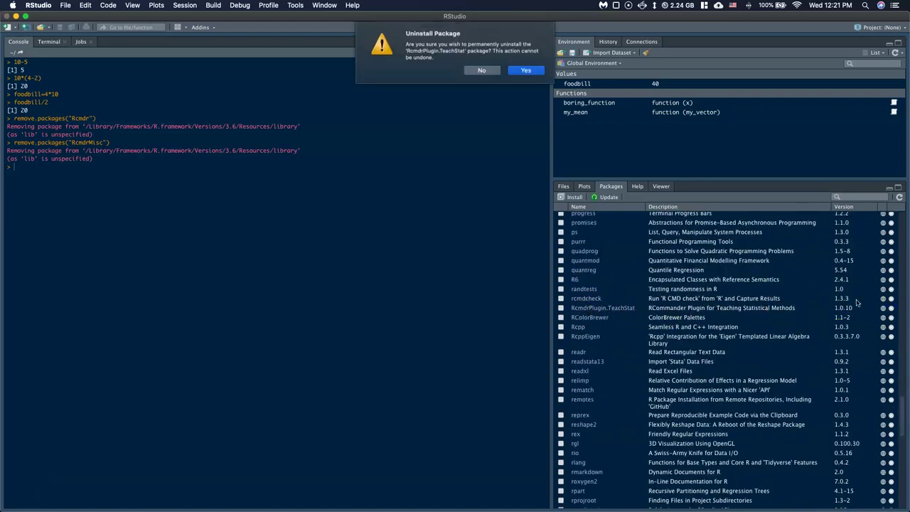
click(524, 72)
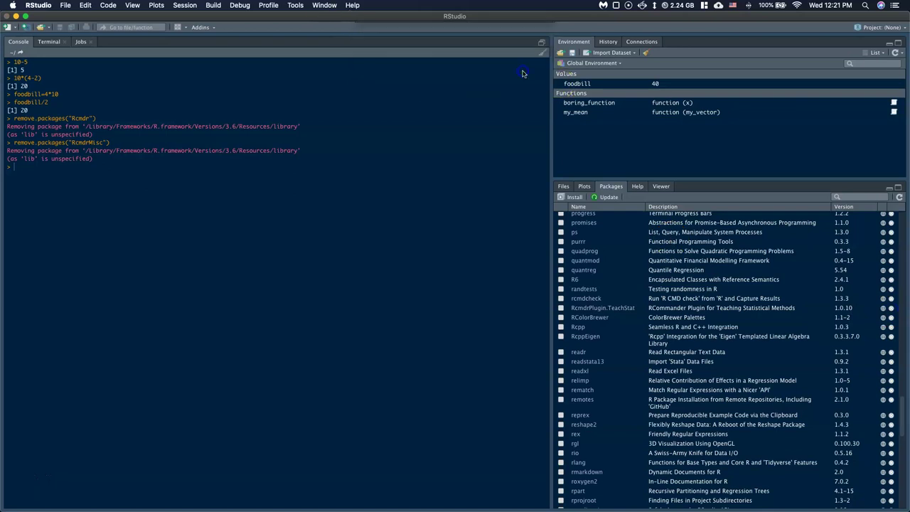
Step: Search the installed packages for "rcmdr" to check for remaining R Commander packages
scroll(696, 359, down, 20)
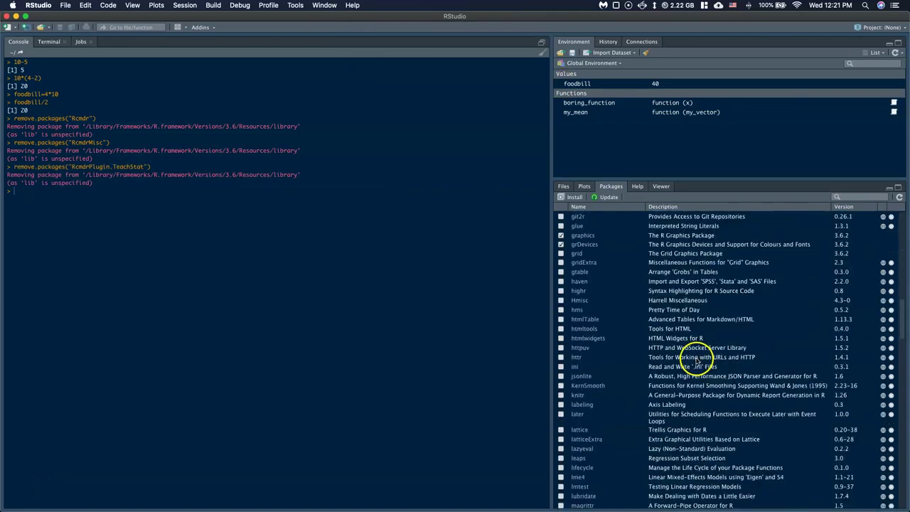
scroll(696, 360, down, 5)
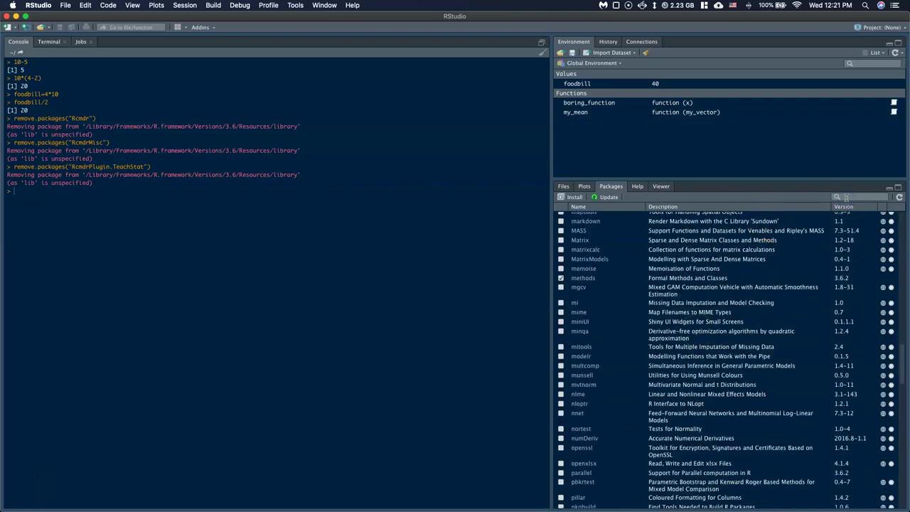
click(892, 214)
text(rcmdr)
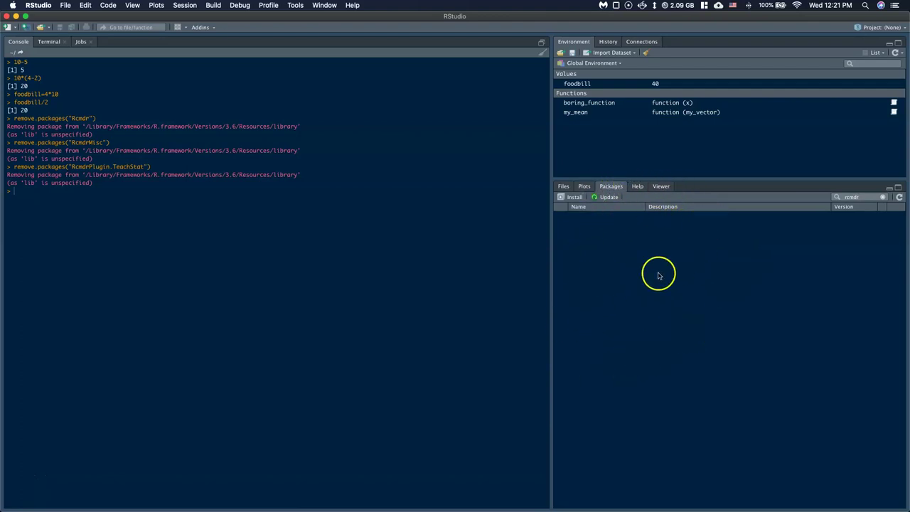
Step: Set up a CRAN installation of the RcmdrPlugin.TeachStat package into the default R 3.6 library with dependencies included
click(573, 198)
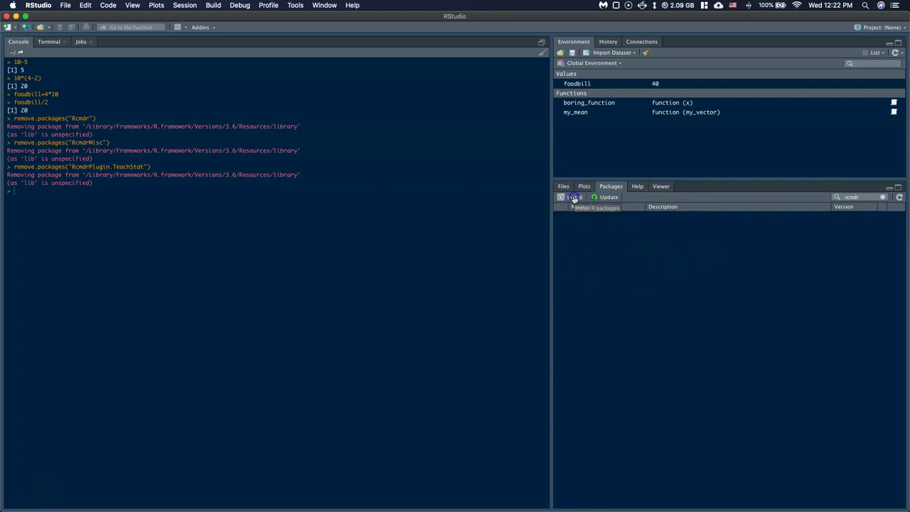
click(387, 255)
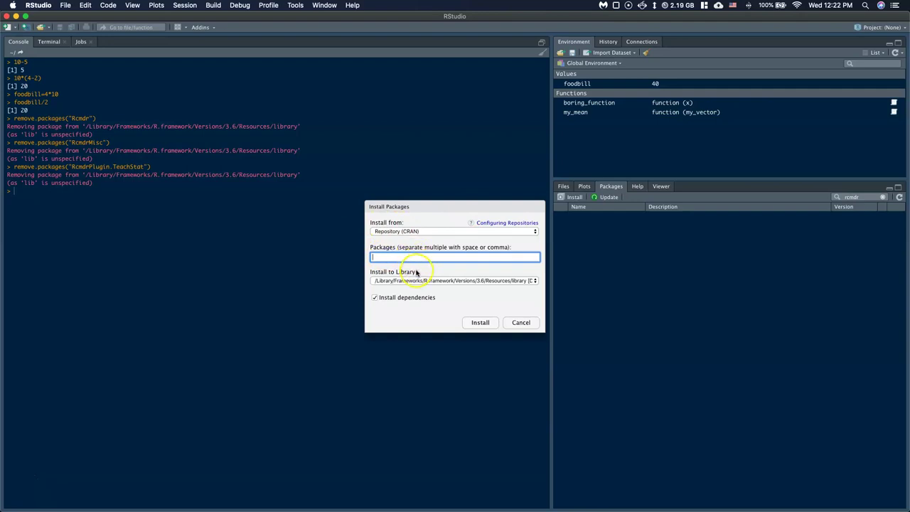
text(rcmd)
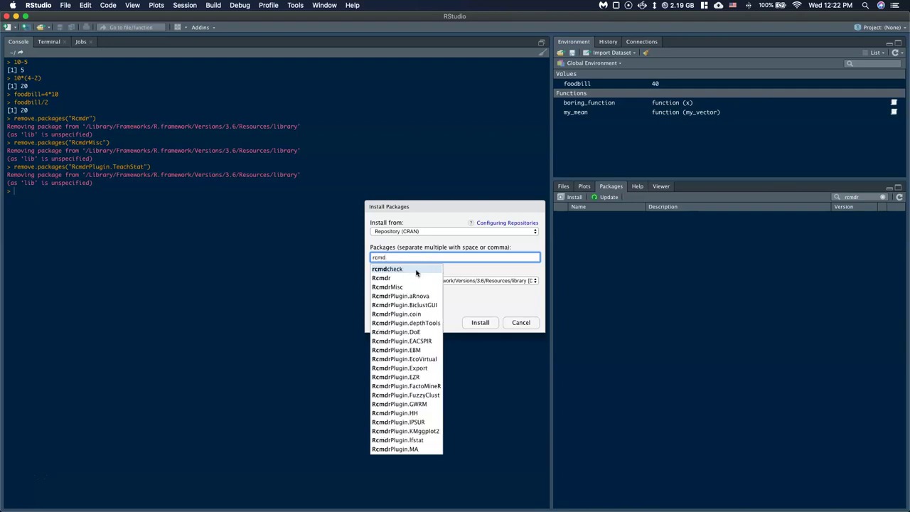
text(r)
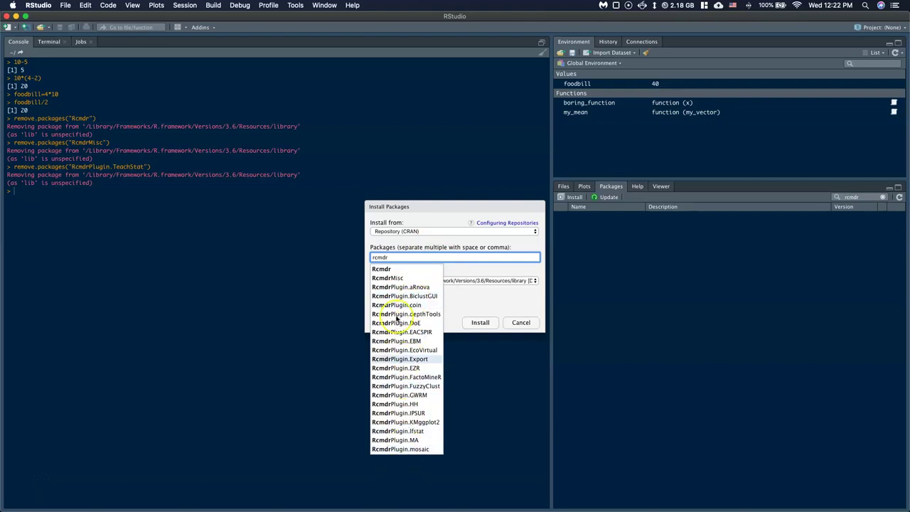
text(p)
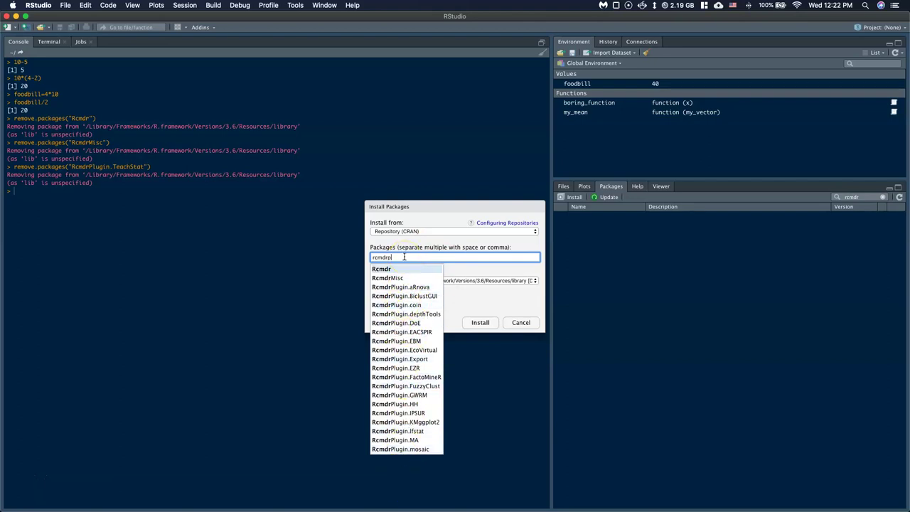
text(lugin)
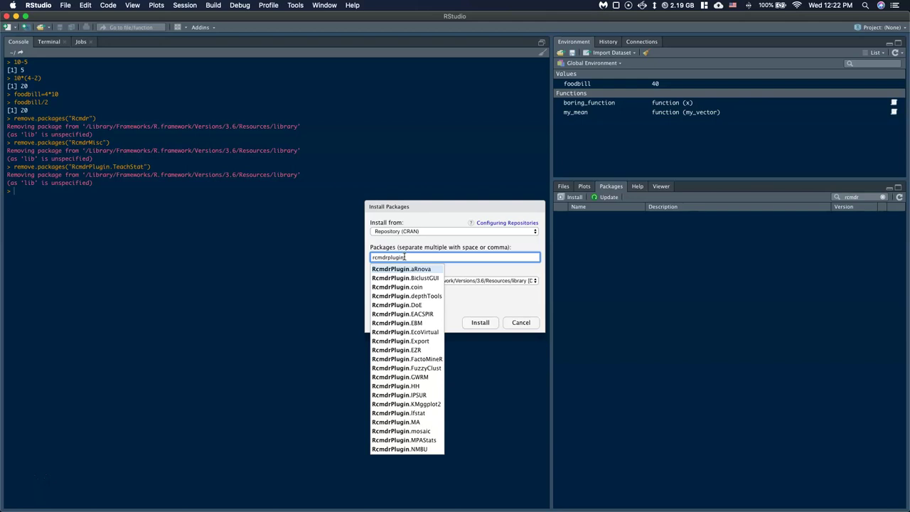
text(.teachta)
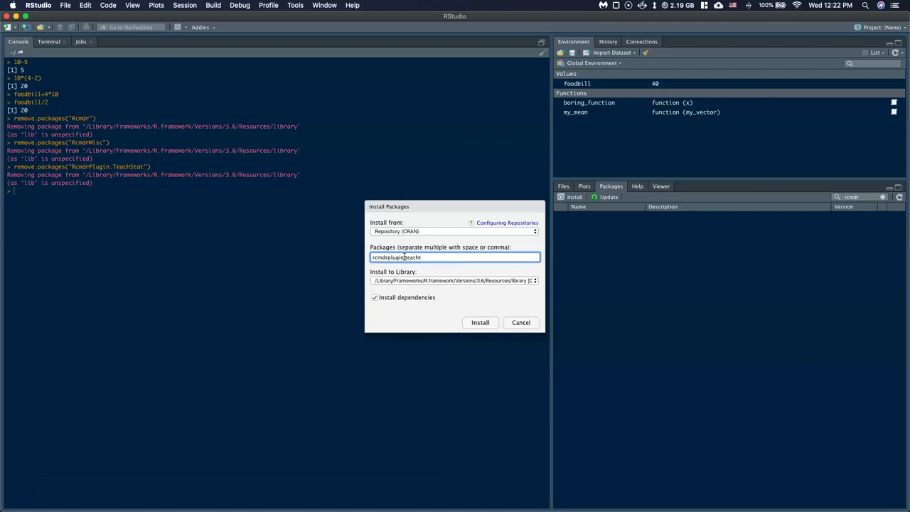
key(BackSpace)
text(stat)
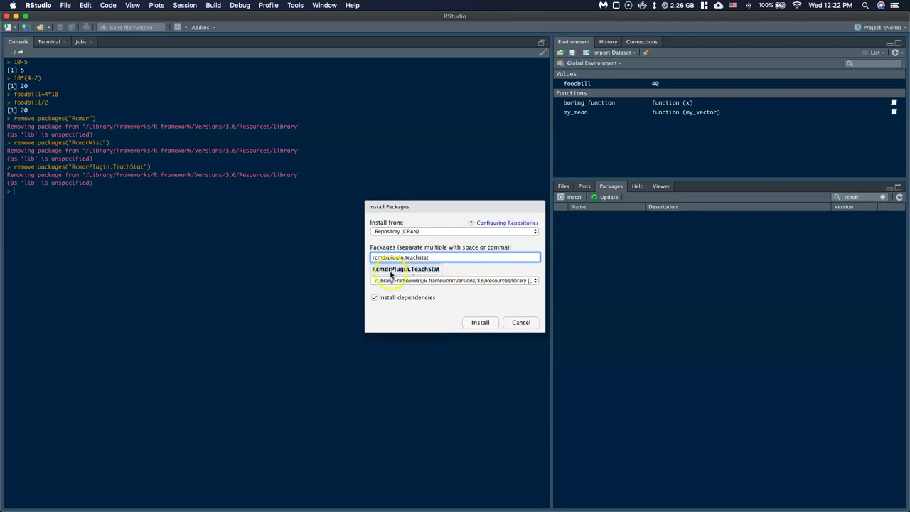
click(417, 270)
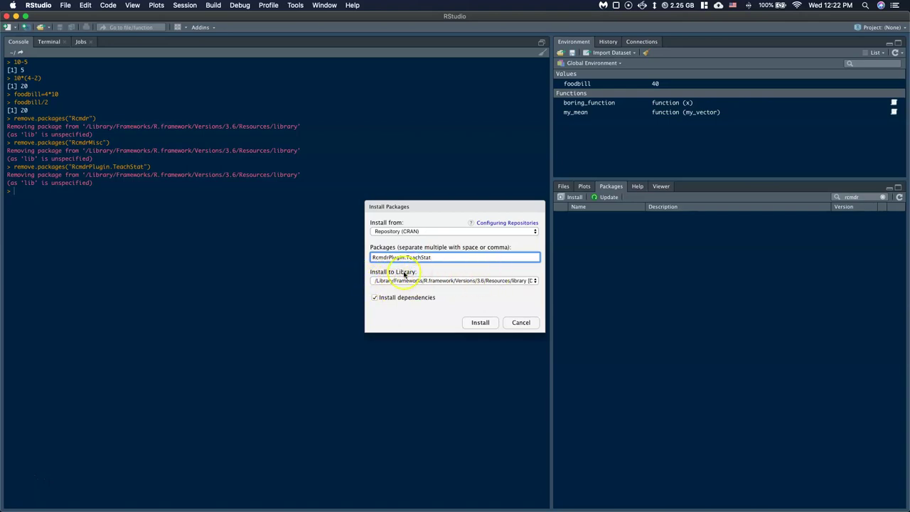
click(455, 280)
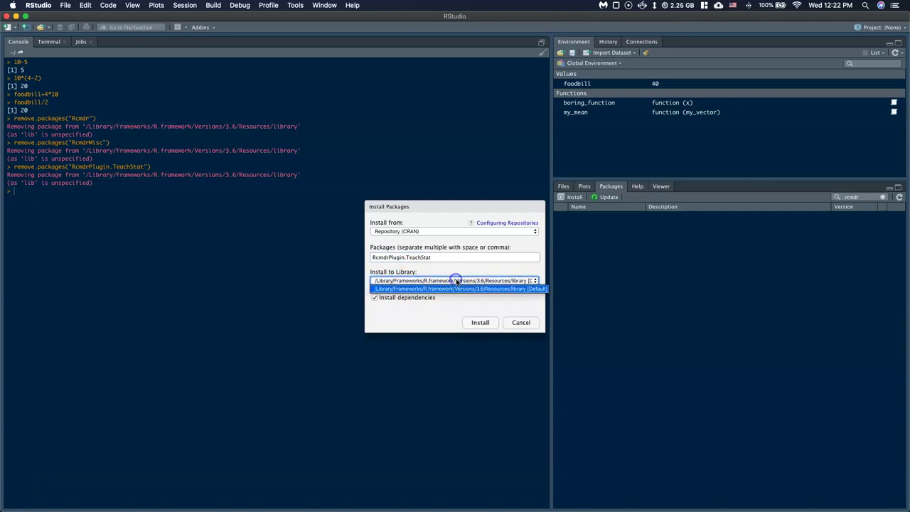
click(504, 305)
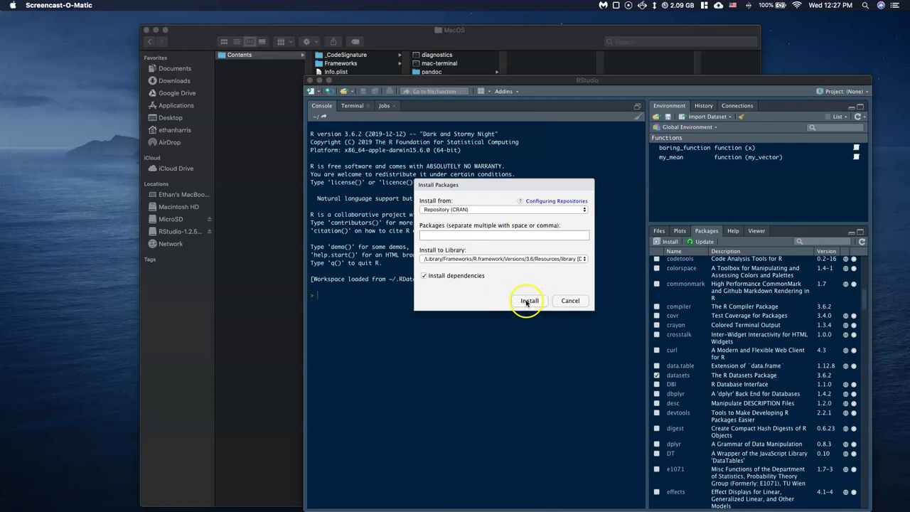
Step: Install the RcmdrPlugin.TeachStat package from CRAN with its dependencies into the default R 3.6 library
click(526, 301)
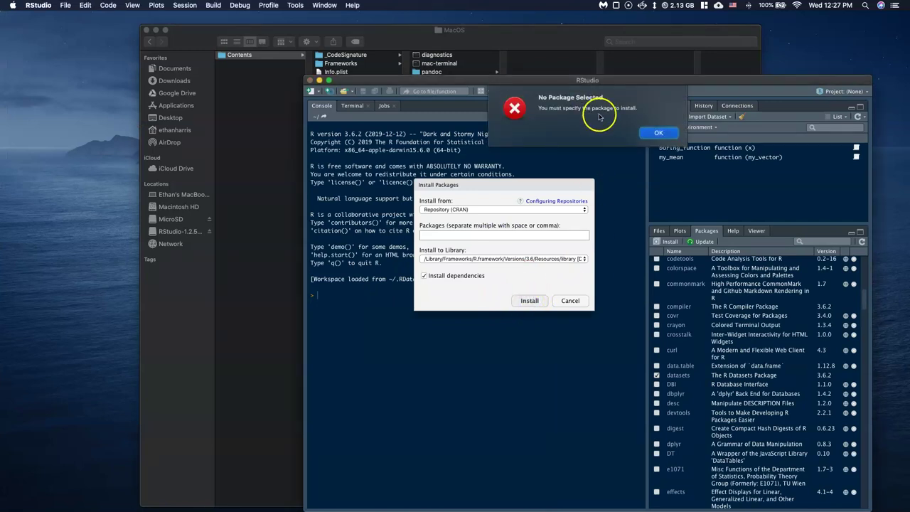
click(658, 133)
click(477, 234)
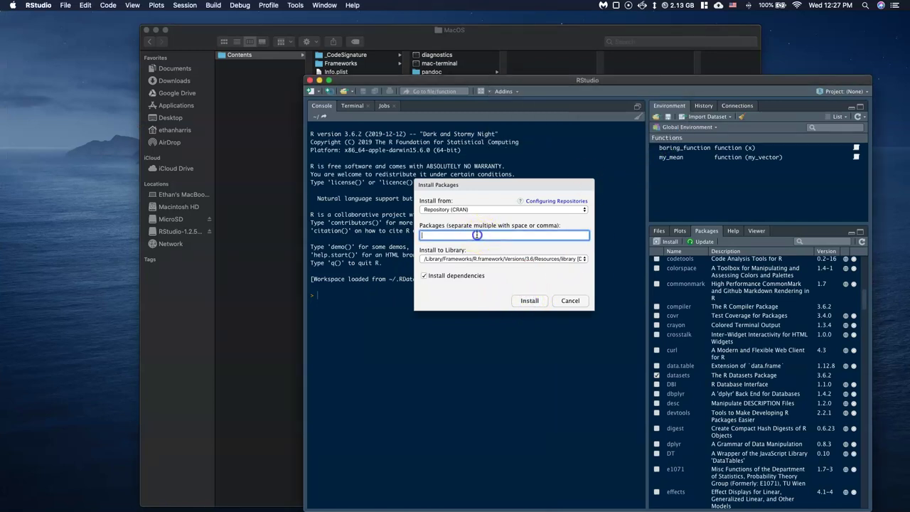
text(rcmdr)
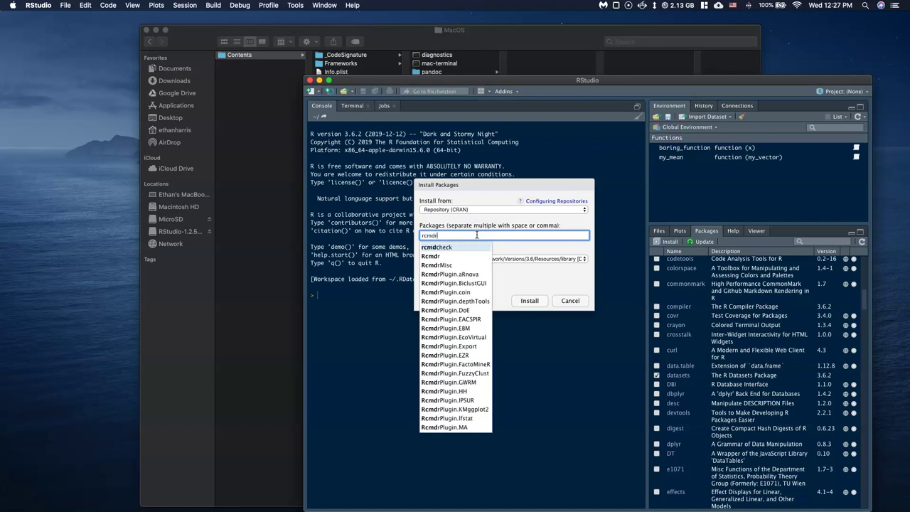
text(plugin.tr)
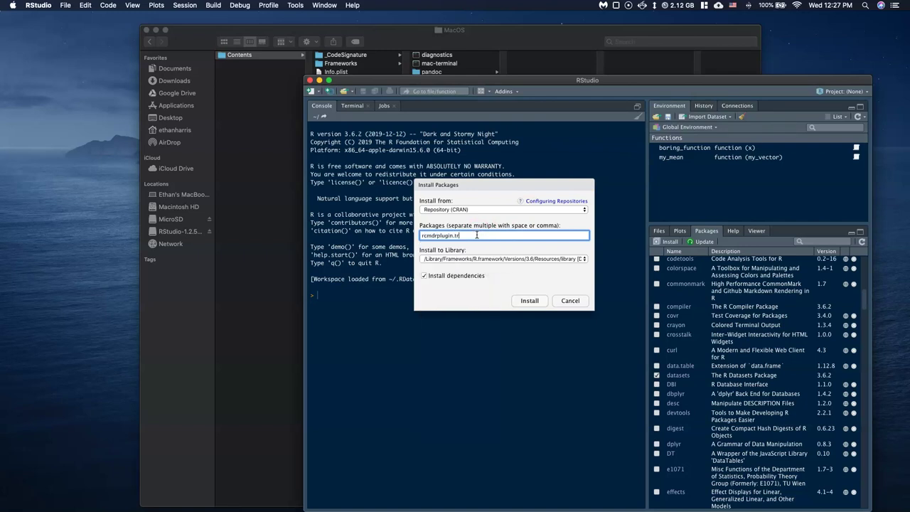
key(BackSpace)
text(ea)
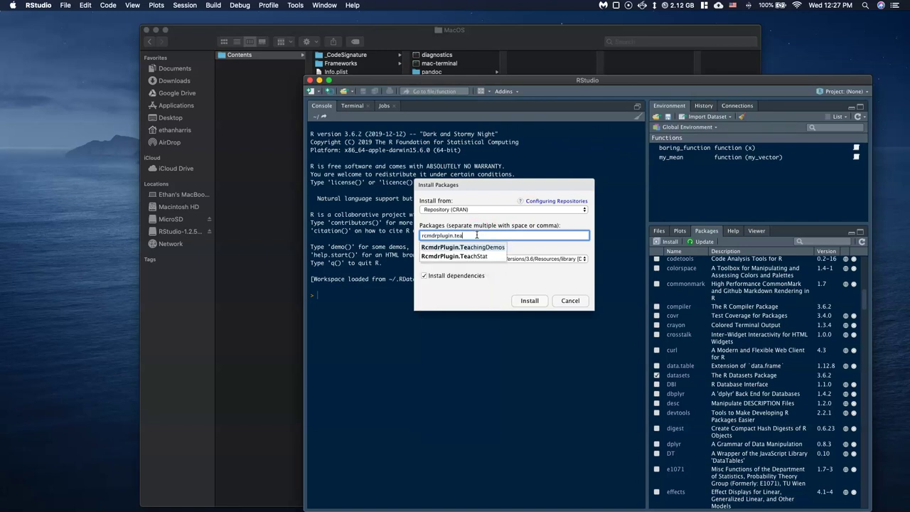
click(462, 256)
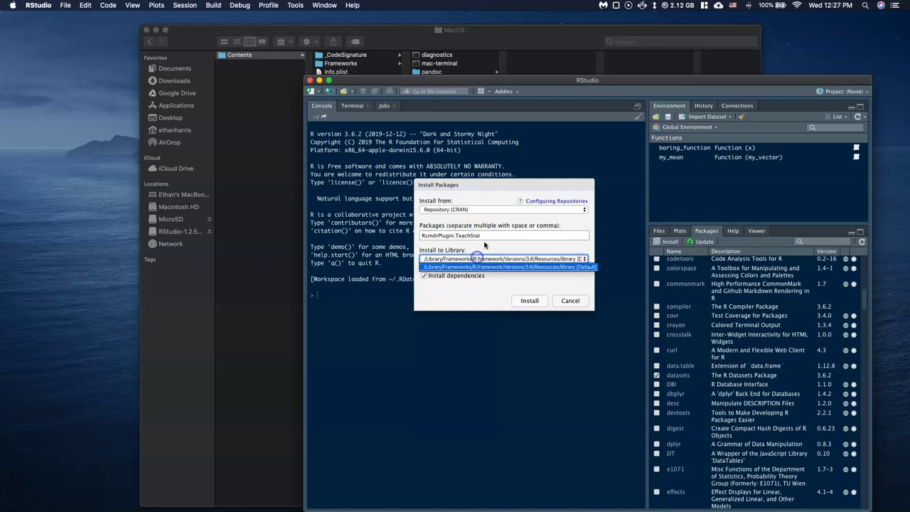
click(535, 282)
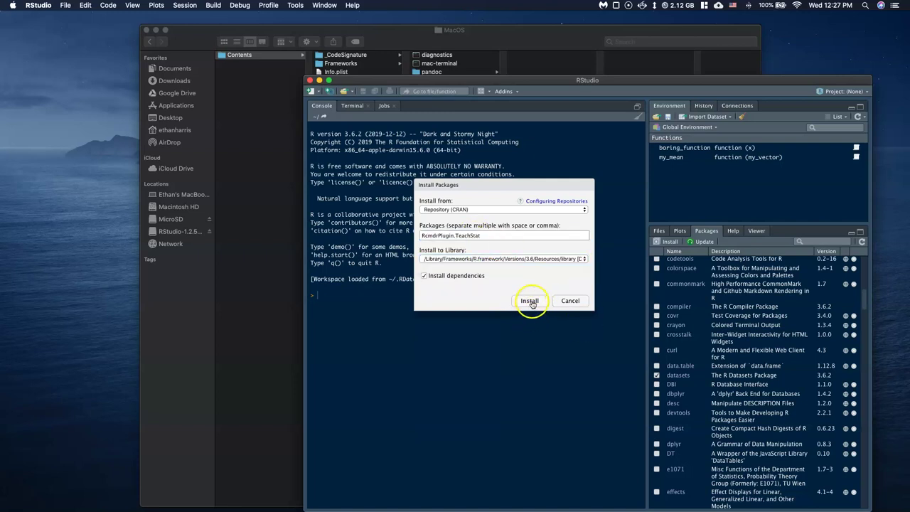
click(531, 302)
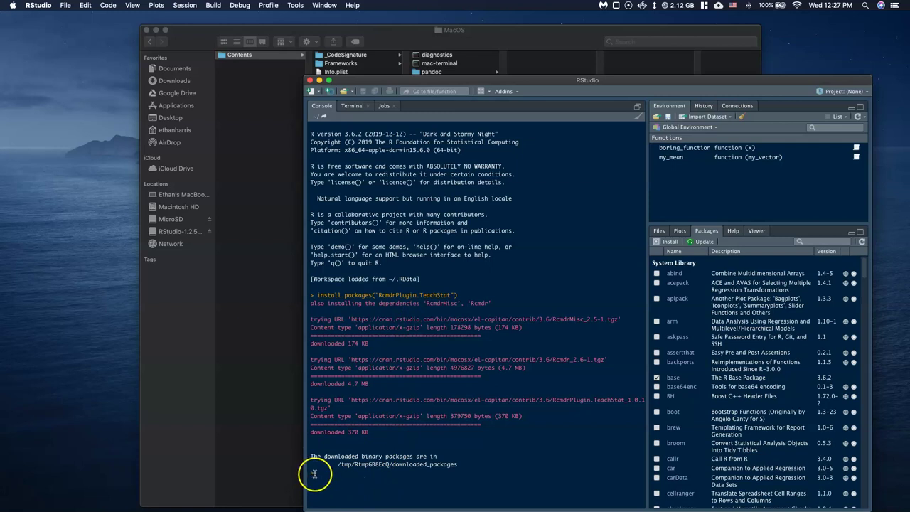
Step: Look through the installed packages for the R Commander entries and filter the package list by "rcmdr"
scroll(711, 348, down, 15)
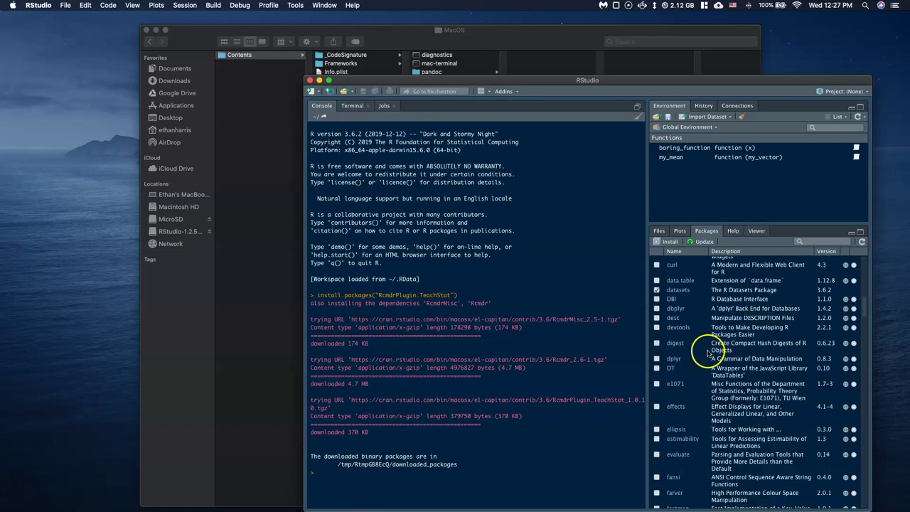
scroll(708, 355, down, 15)
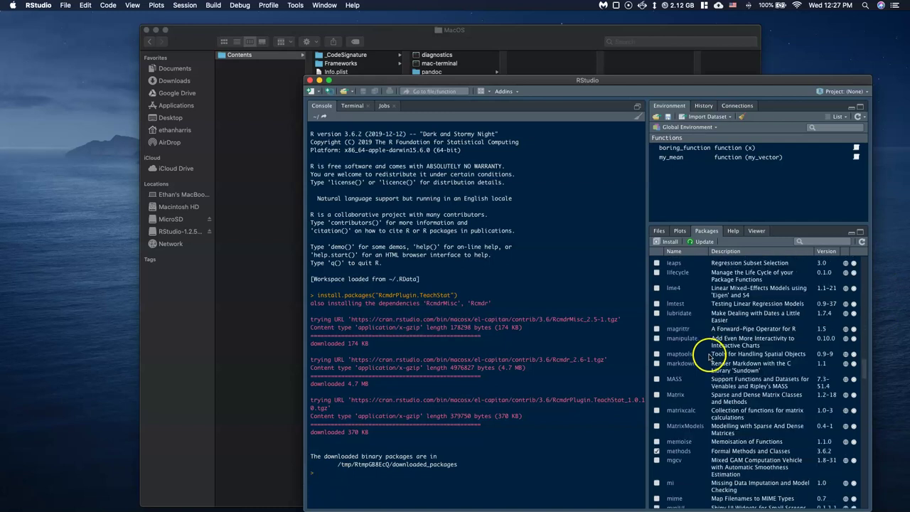
scroll(709, 356, down, 15)
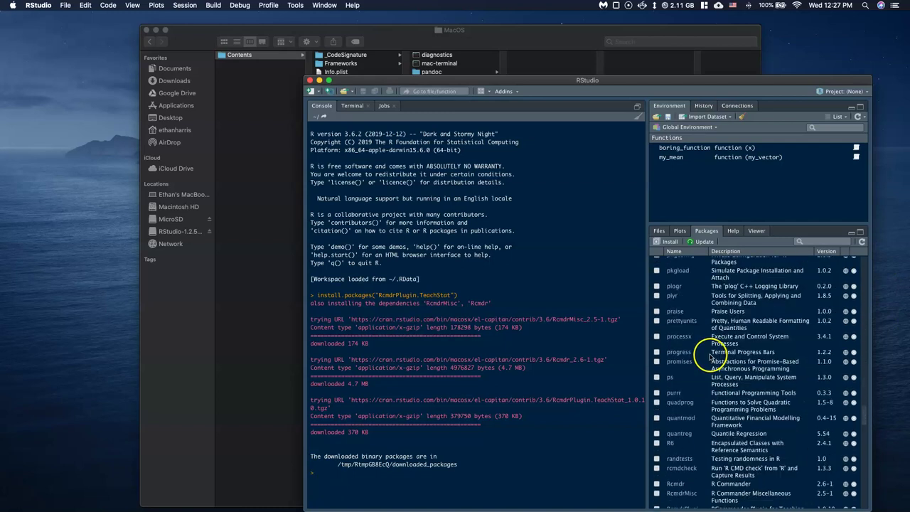
scroll(710, 357, down, 5)
scroll(710, 358, up, 4)
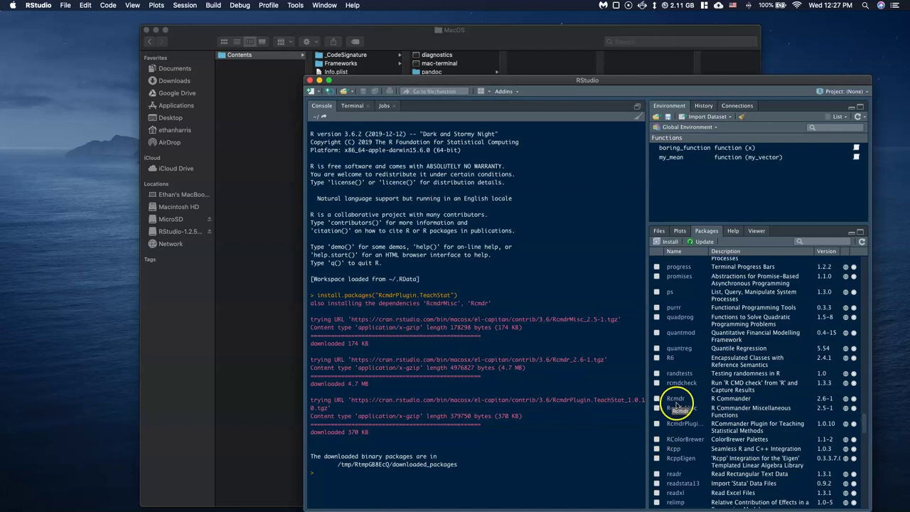
click(816, 242)
text(rcm)
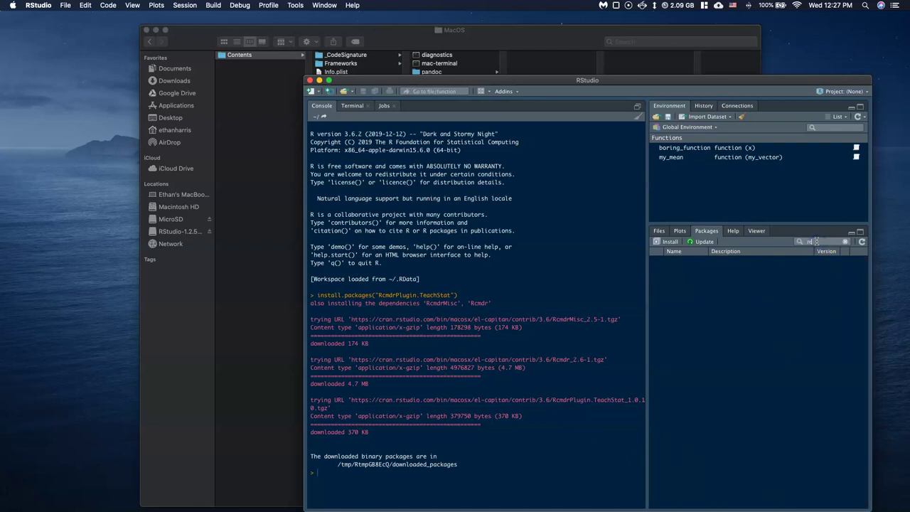
text(dr)
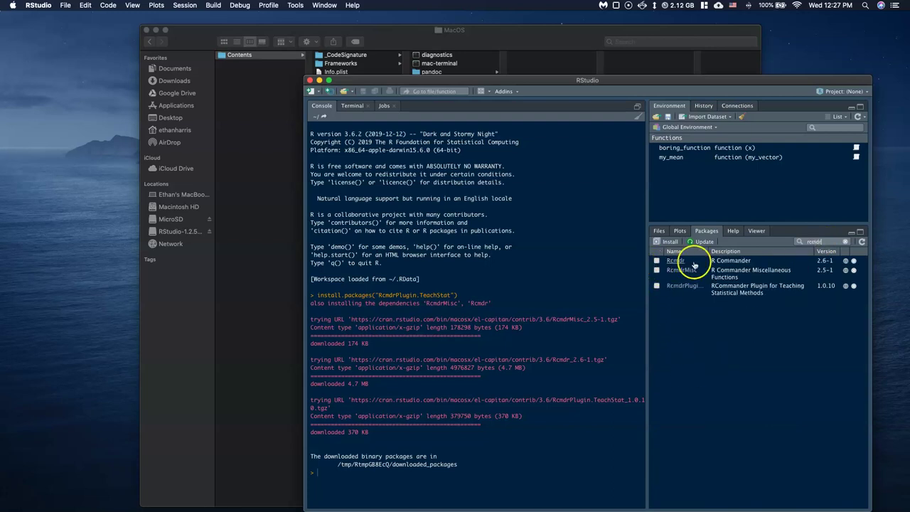
Step: Load the RcmdrPlugin.TeachStat package and switch to XQuartz to bring the R Commander window into view
click(657, 286)
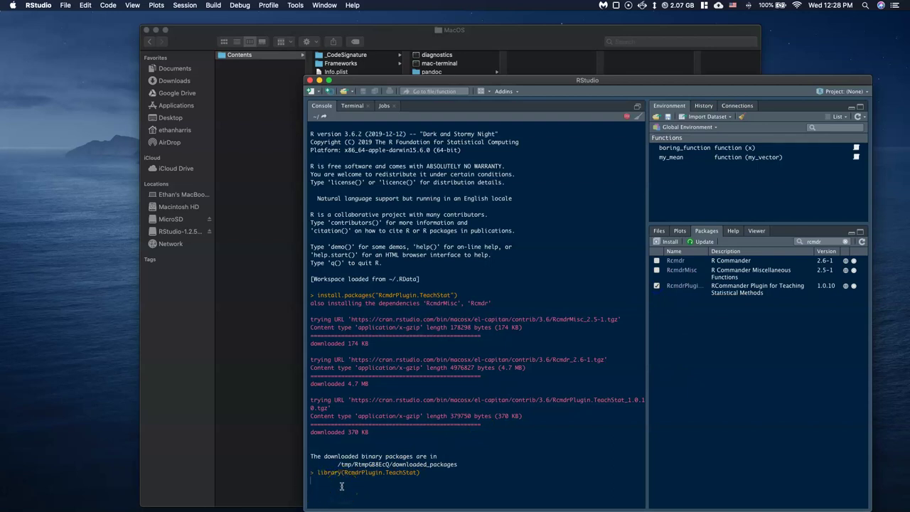
mouse_move(327, 508)
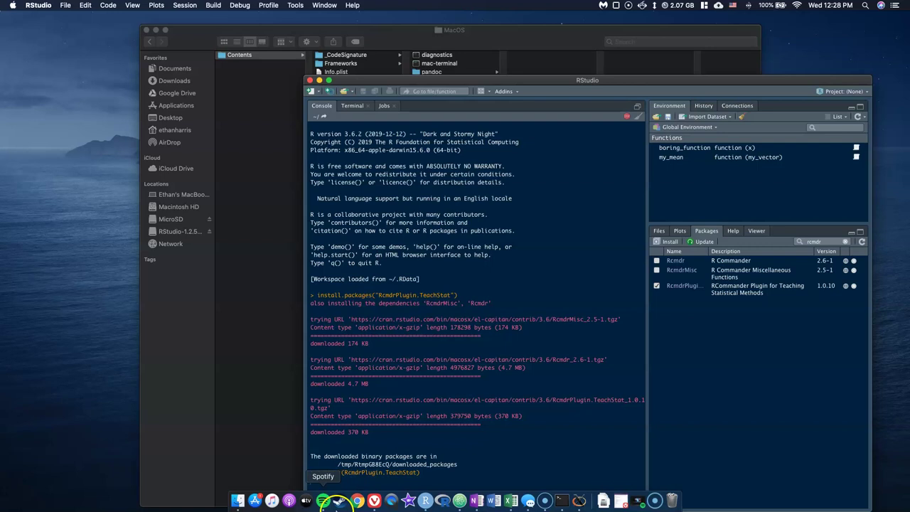
click(583, 498)
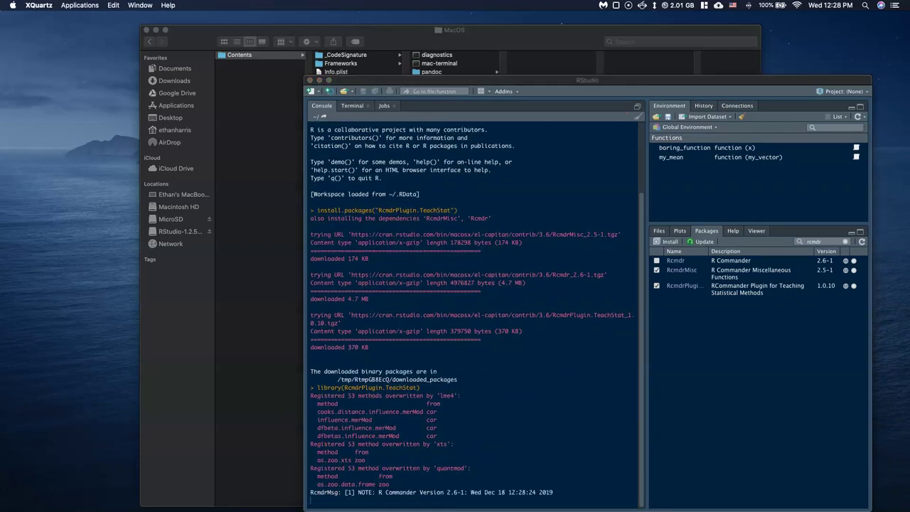
drag(95, 91, 111, 21)
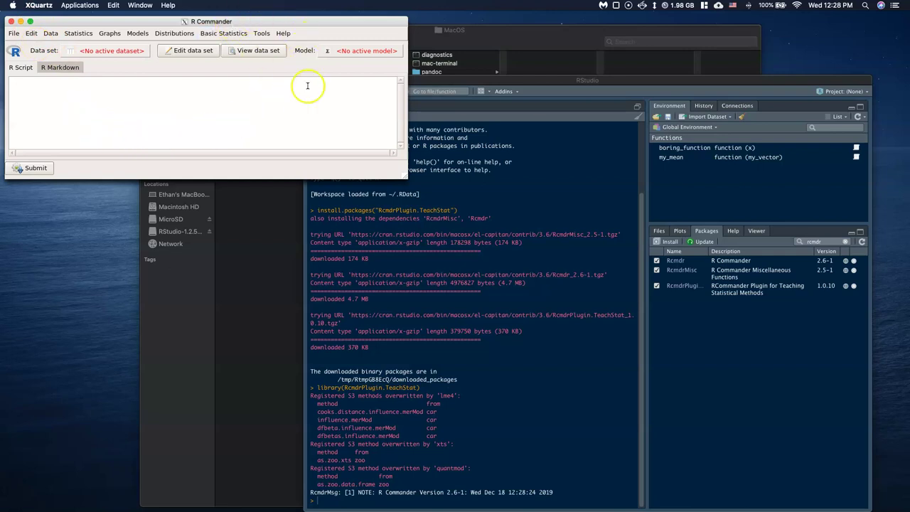
Step: Examine the Basic Statistics commands that the TeachStat plugin provides in R Commander
click(234, 35)
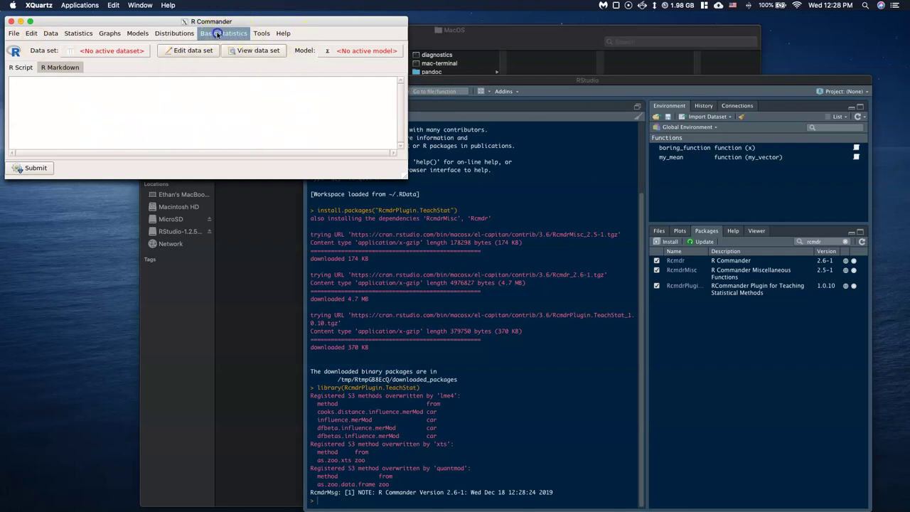
click(217, 35)
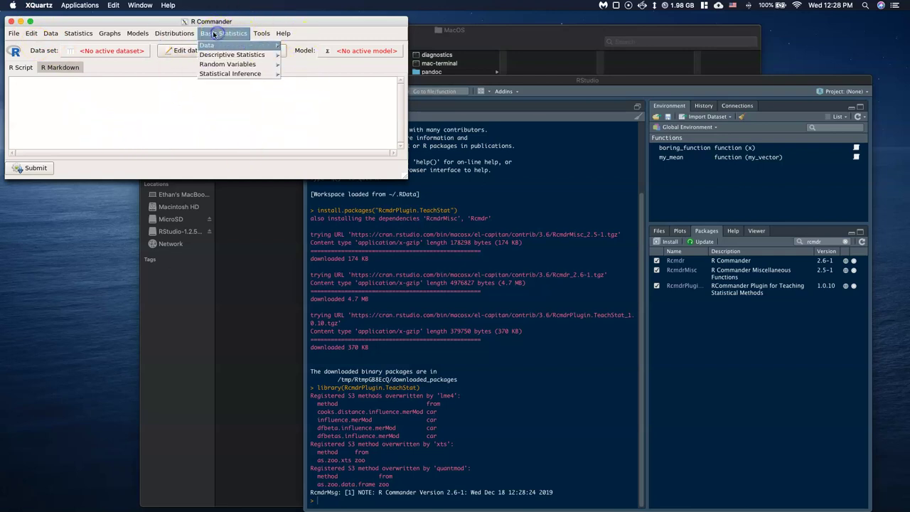
click(48, 33)
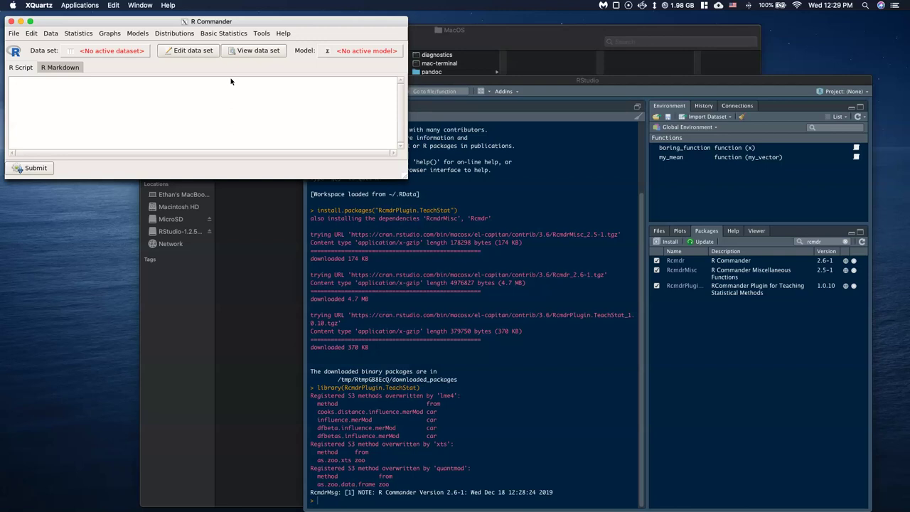
Step: Exit R Commander by closing its window
click(14, 34)
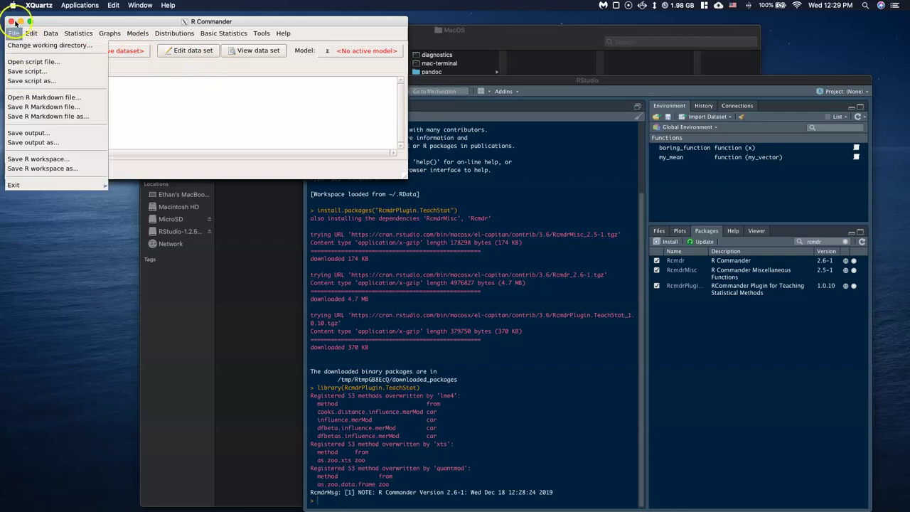
click(11, 21)
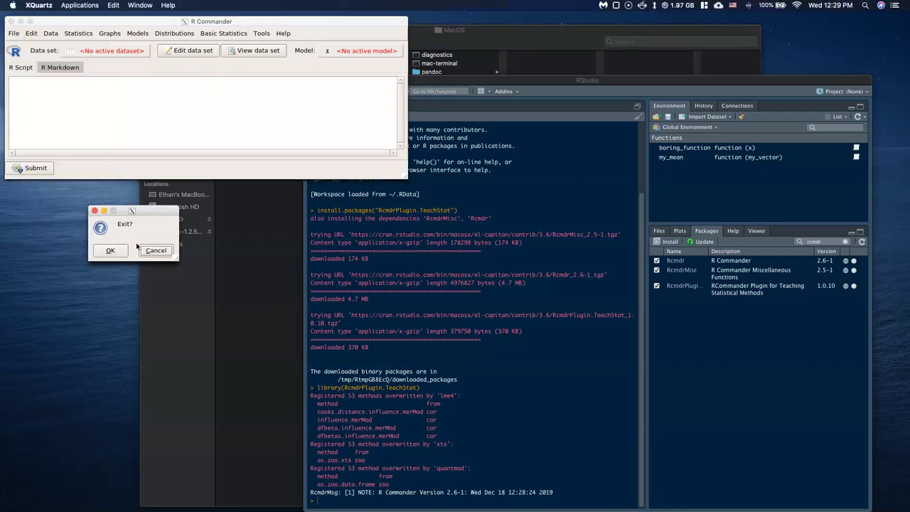
click(110, 251)
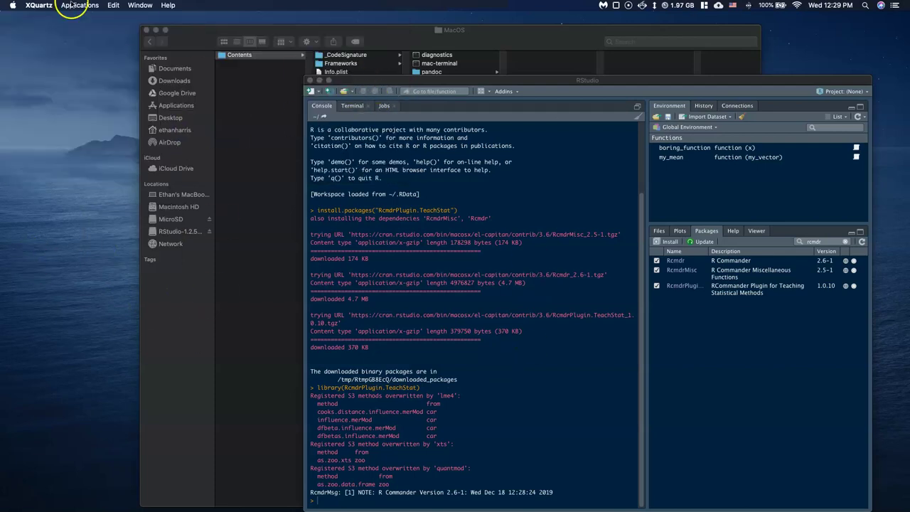
Step: Close the RStudio window and quit the XQuartz and Terminal applications
click(359, 88)
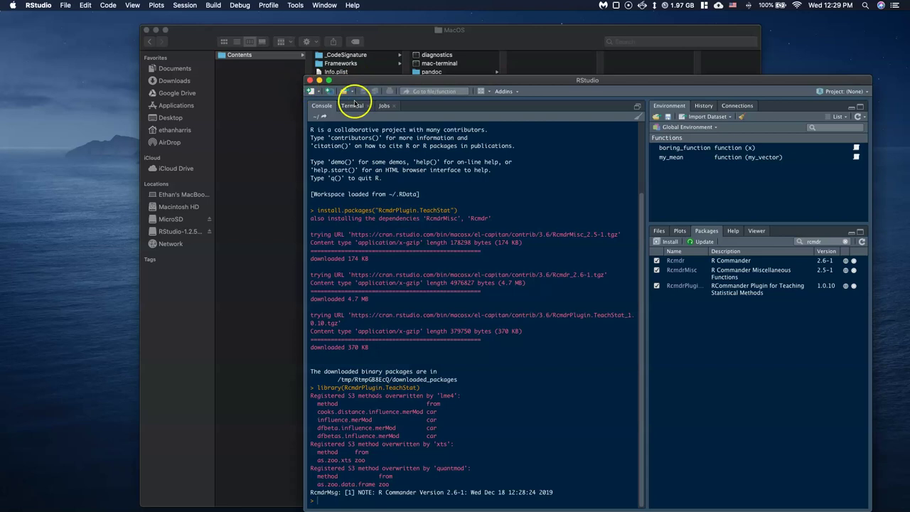
click(310, 81)
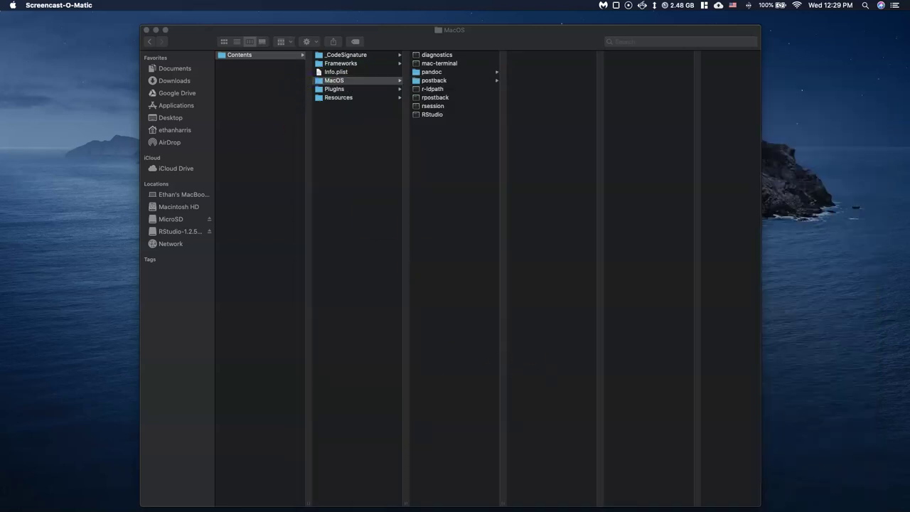
mouse_move(510, 507)
right_click(579, 500)
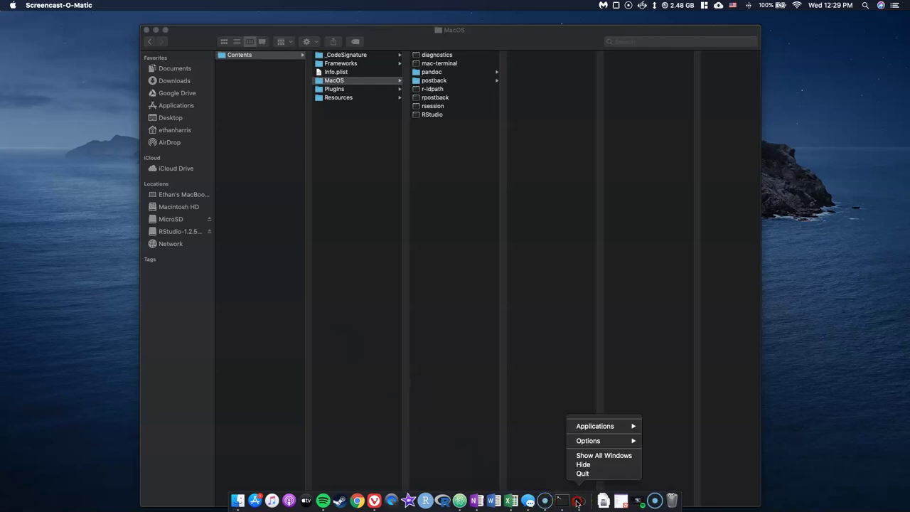
click(582, 473)
right_click(569, 501)
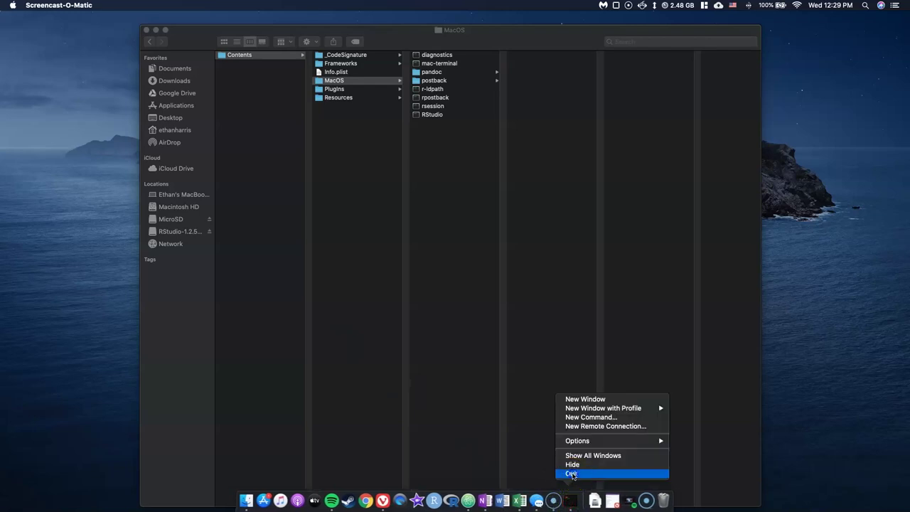
click(577, 473)
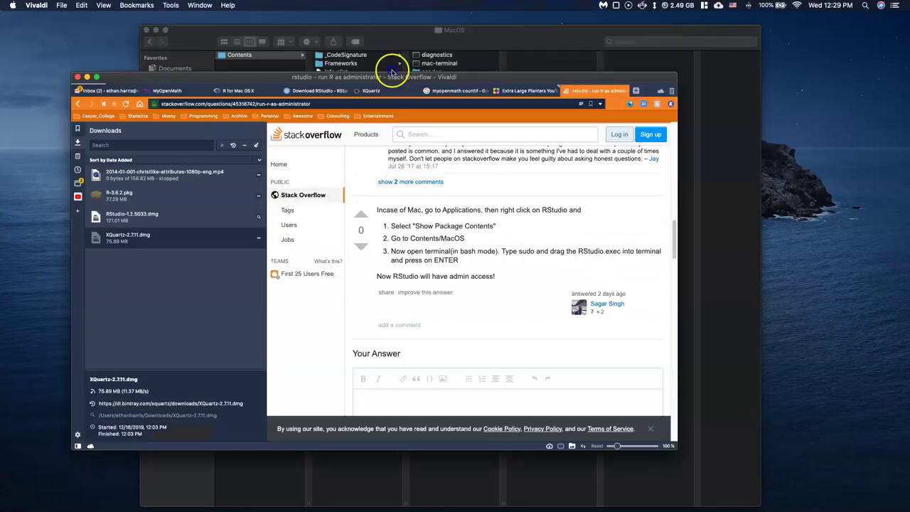
Step: Switch to the MyOpenMath lab instructions in Vivaldi, hide the downloads list and highlight the RcmdrPlugin.TeachStat package name in the Mac section
click(100, 30)
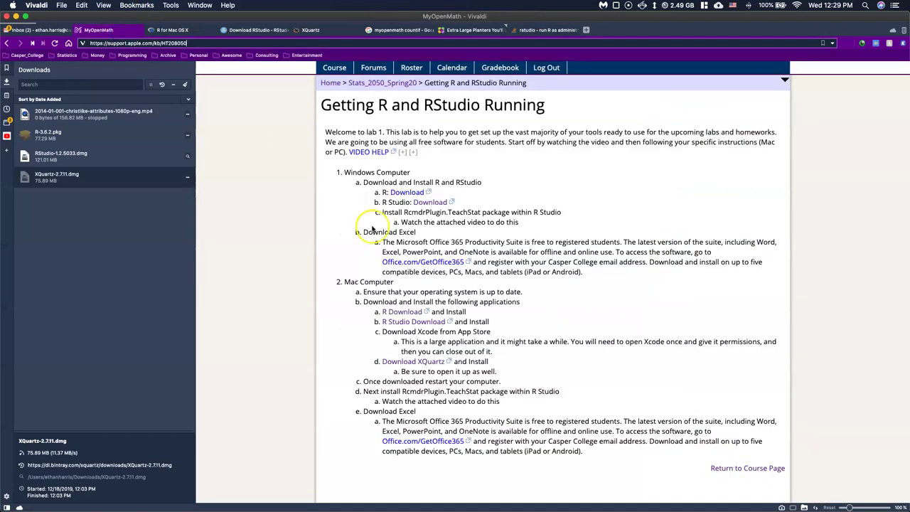
click(6, 81)
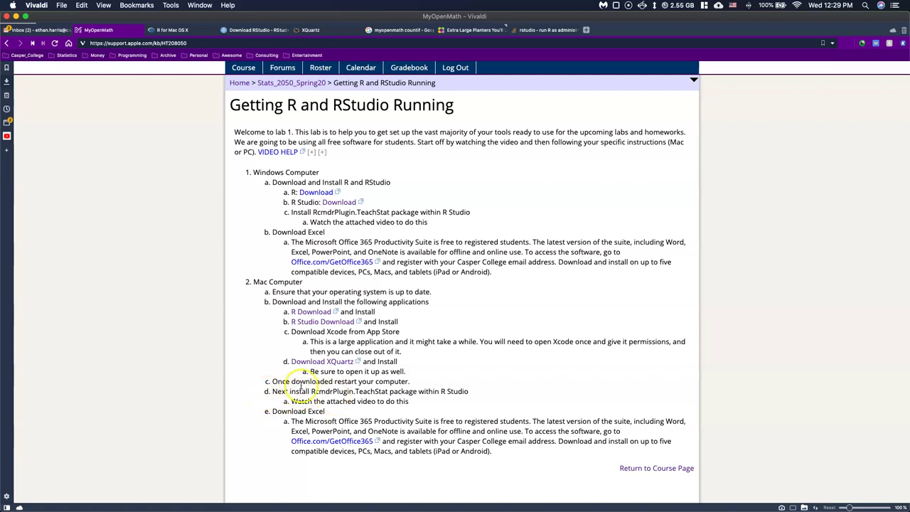
drag(312, 391, 388, 393)
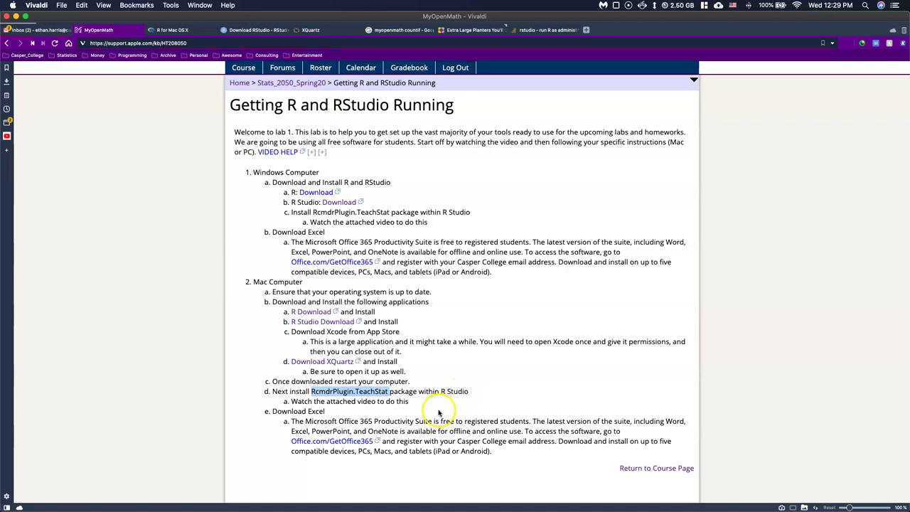
click(325, 411)
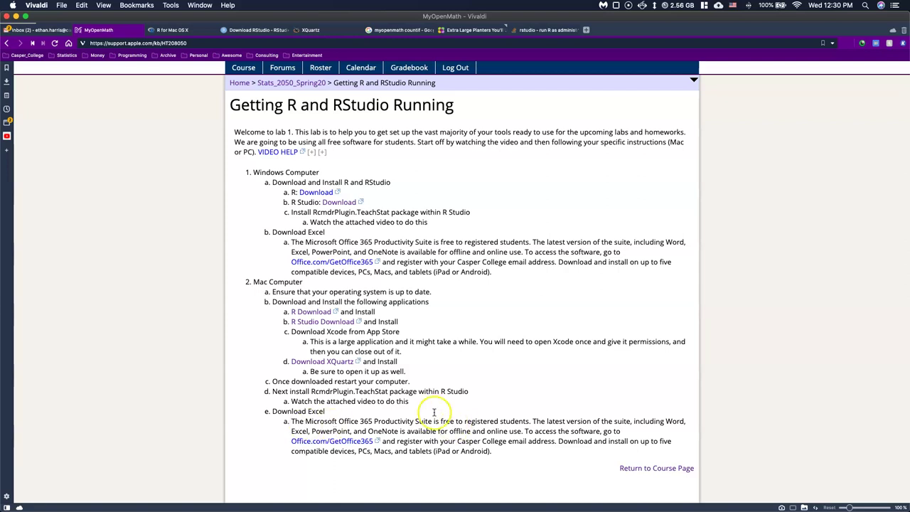
Step: Open the Office.com/GetOffice365 link from the Mac instructions and go to the school email sign-up field on the Office 365 Education page
click(332, 443)
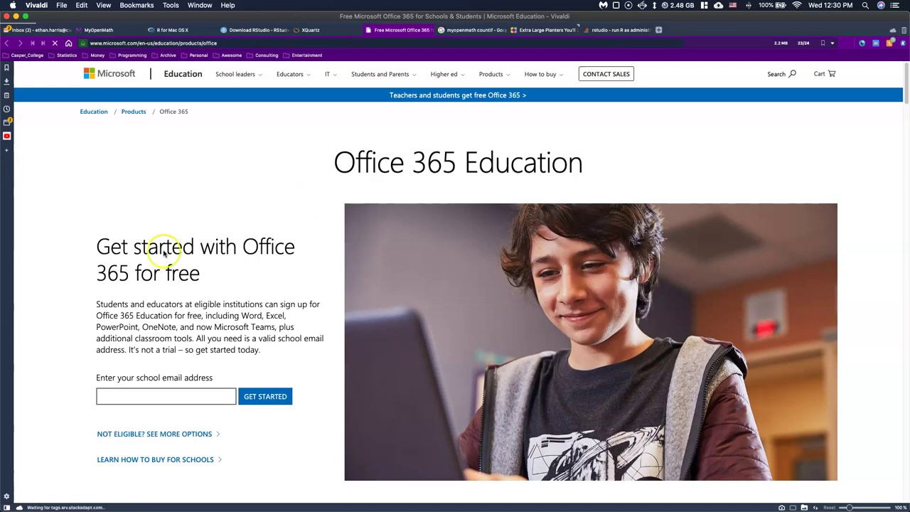
click(117, 393)
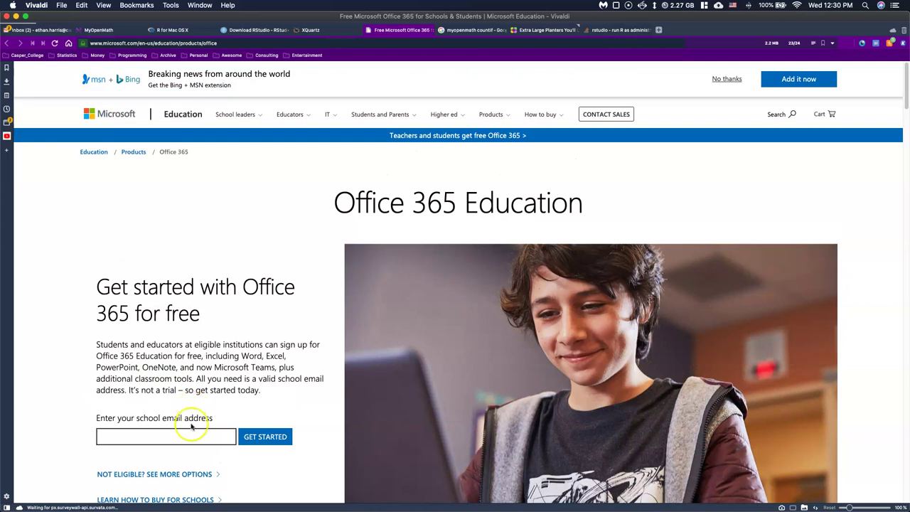
scroll(231, 357, down, 3)
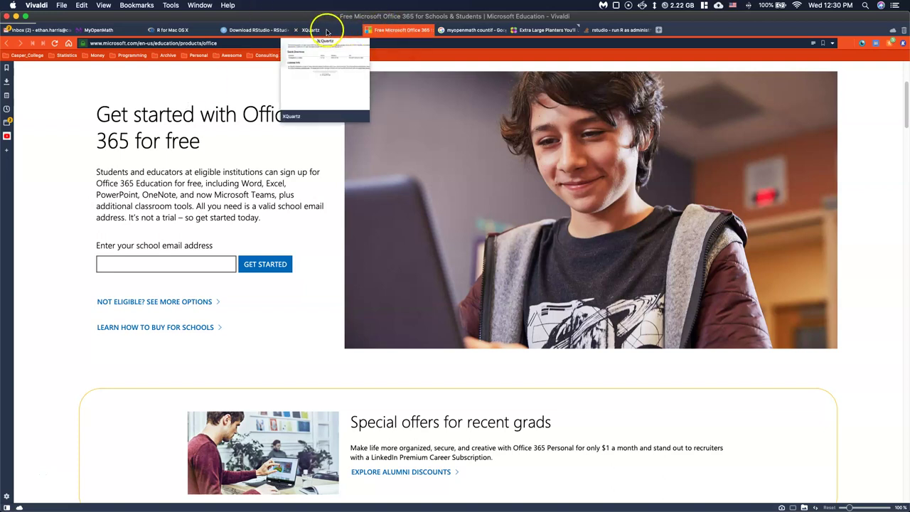
Step: Return to the "Getting R and RStudio Running" lab instructions on MyOpenMath
click(245, 30)
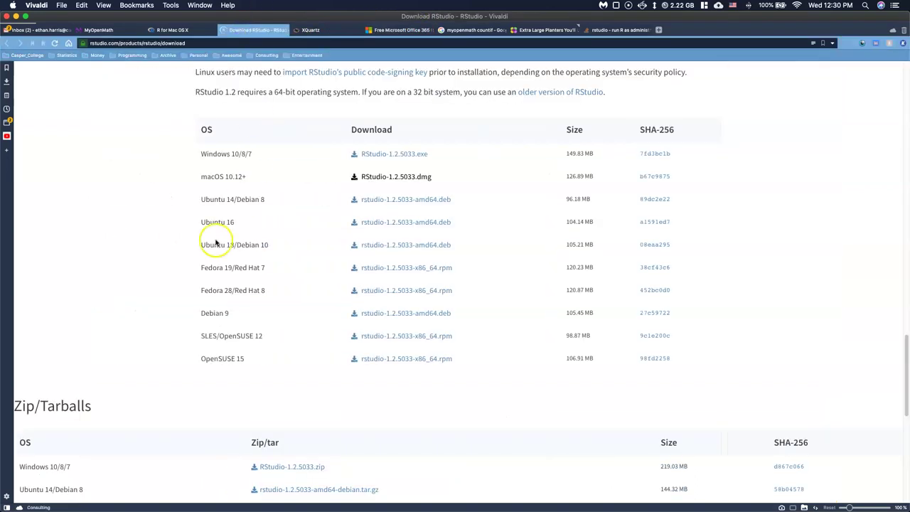
click(115, 30)
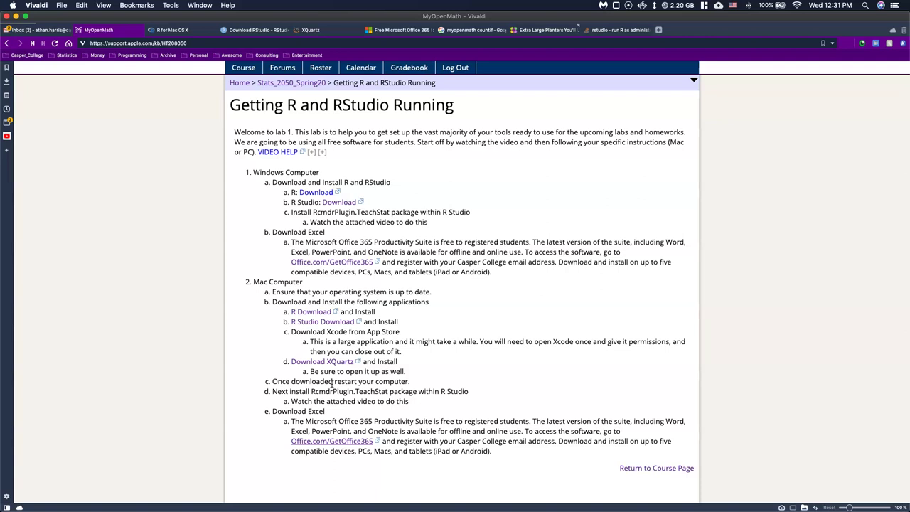
click(18, 479)
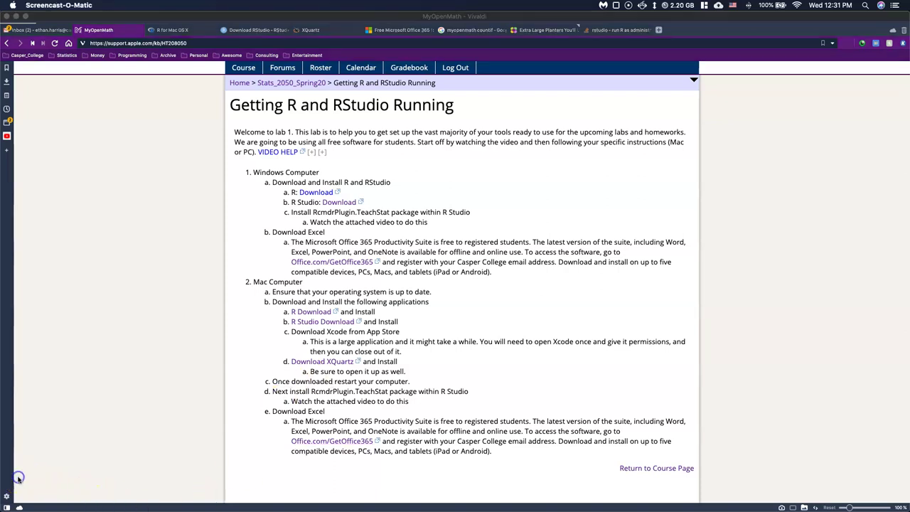